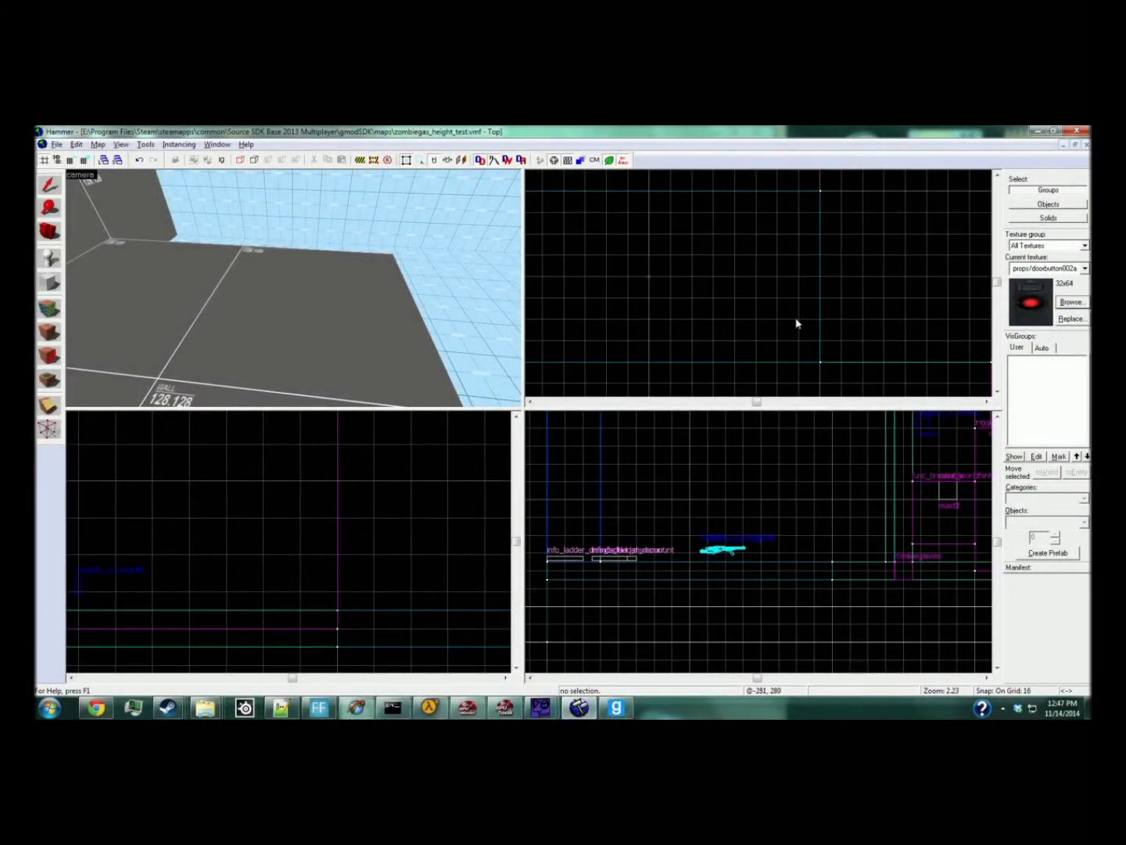
Step: Place an env_fire entity on the grey floor near the far wall, at about -368, 368 in the top view
scroll(798, 323, "down", 4)
scroll(718, 305, "up", 2)
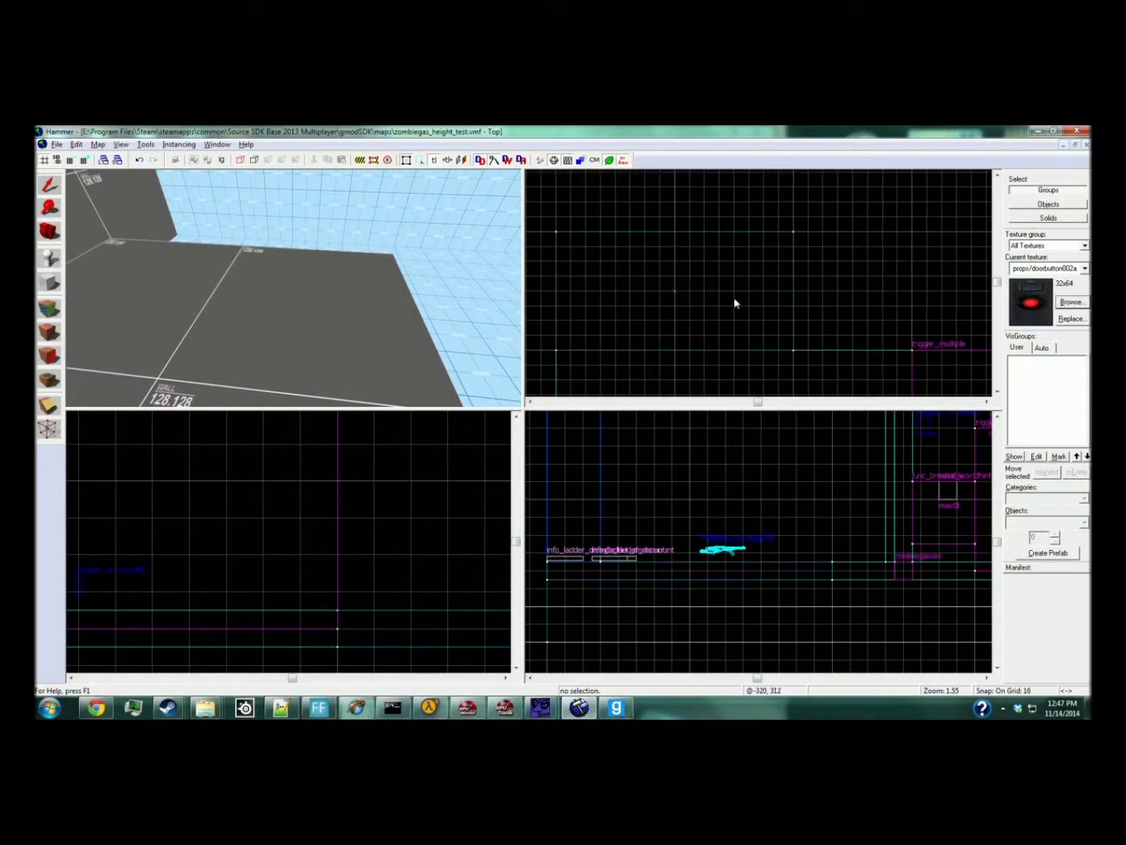
left_click(49, 261)
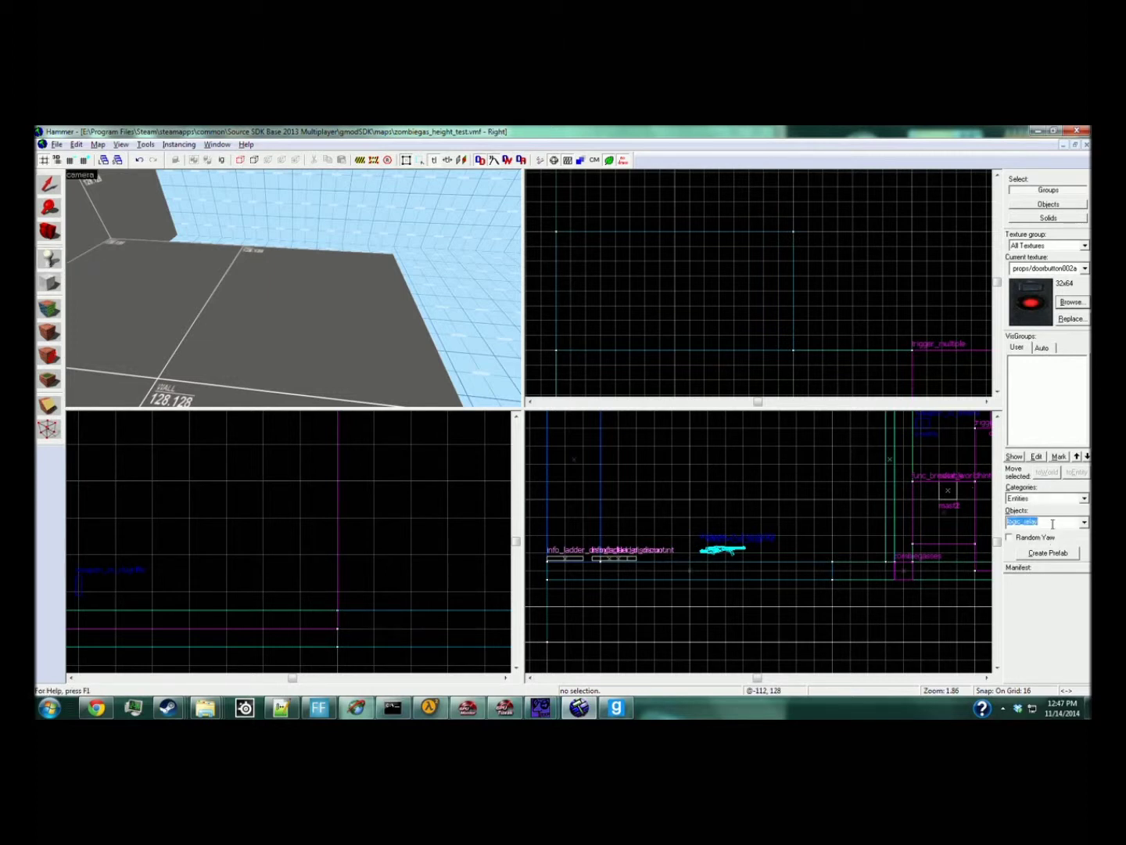
type("env_fire")
key("Return")
left_click(258, 252)
left_click_drag(680, 248, 672, 238)
Step: Name the env_fire entity fire1 in its object properties
key("alt+Return")
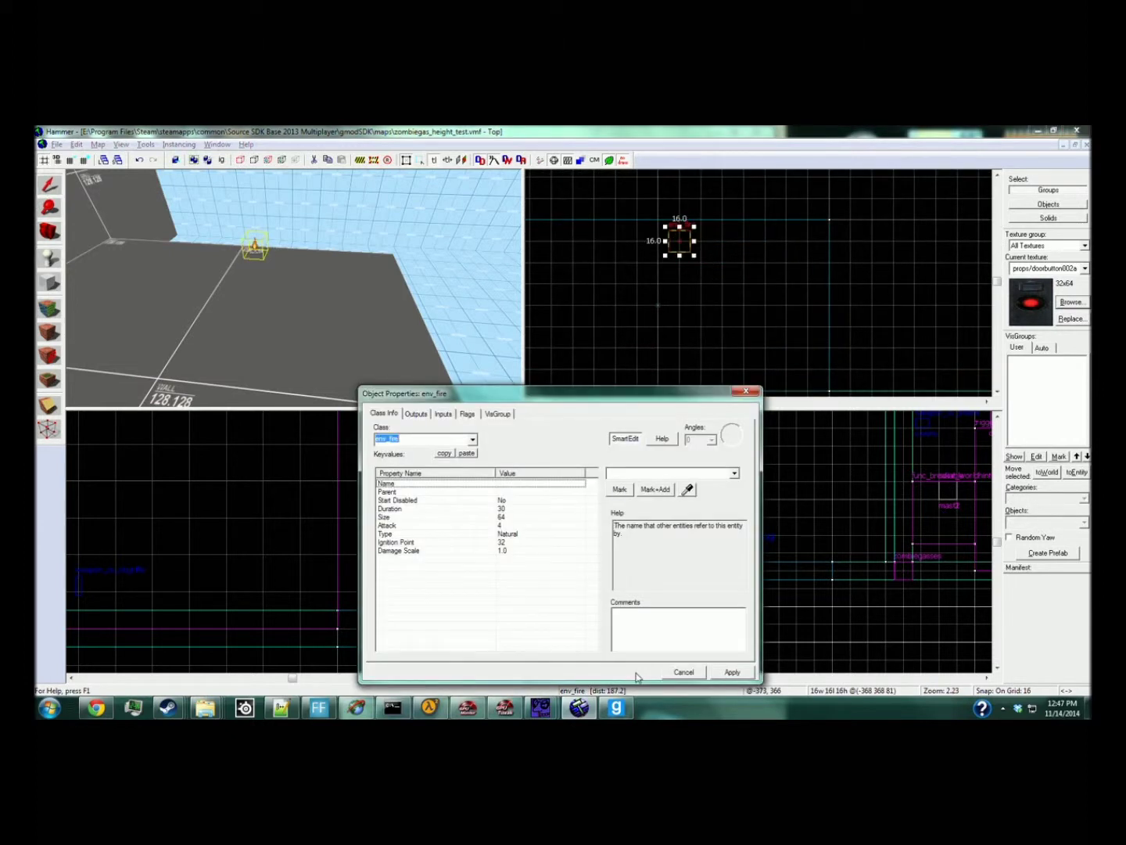
left_click(515, 484)
left_click(630, 476)
type("fire1")
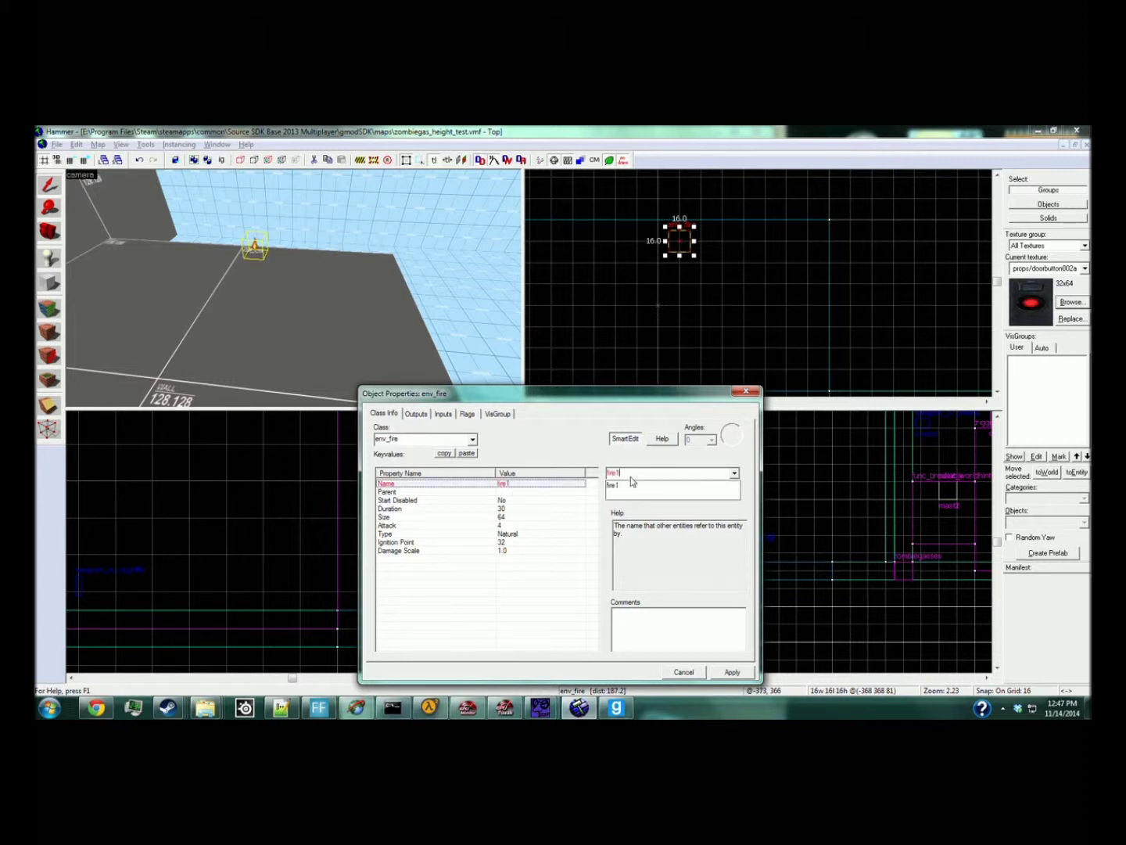
Step: Set fire1's Duration to 2 and its Attack to 1, and apply the changes
left_click(538, 509)
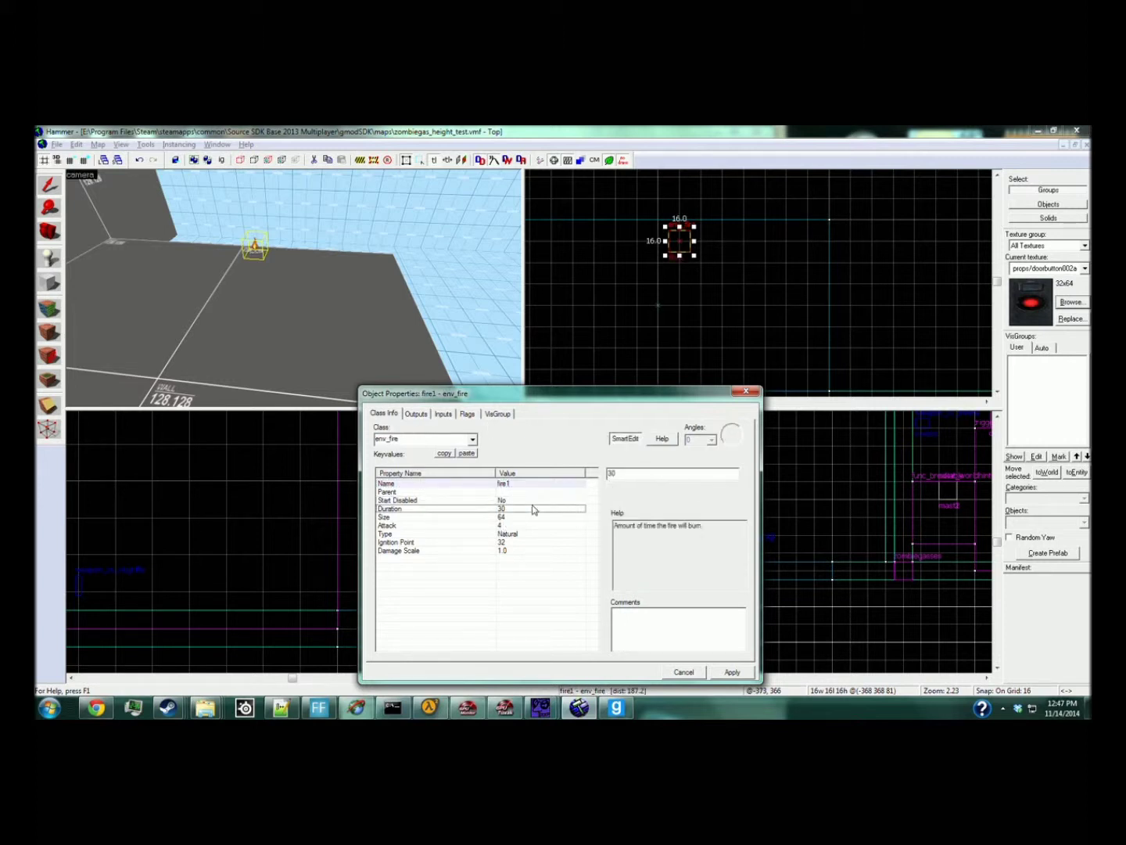
double_click(640, 471)
type("2")
left_click(528, 525)
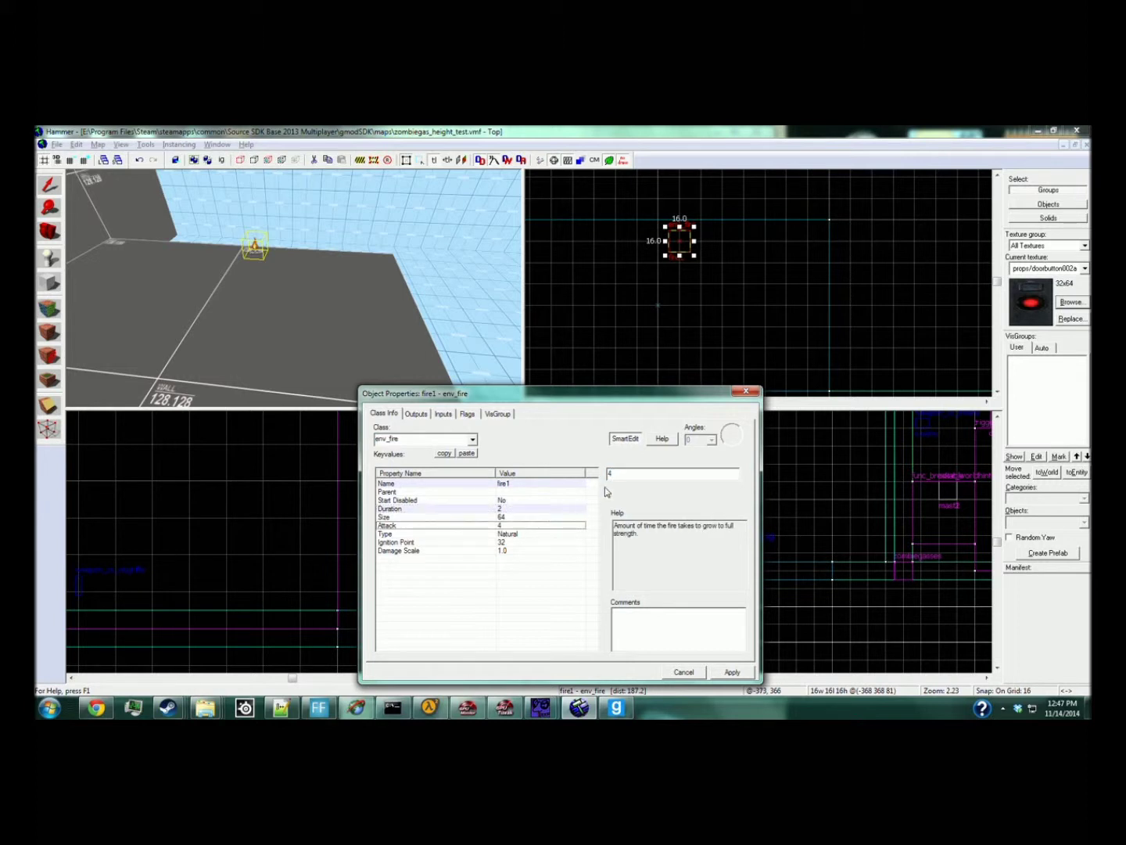
double_click(620, 474)
type("1")
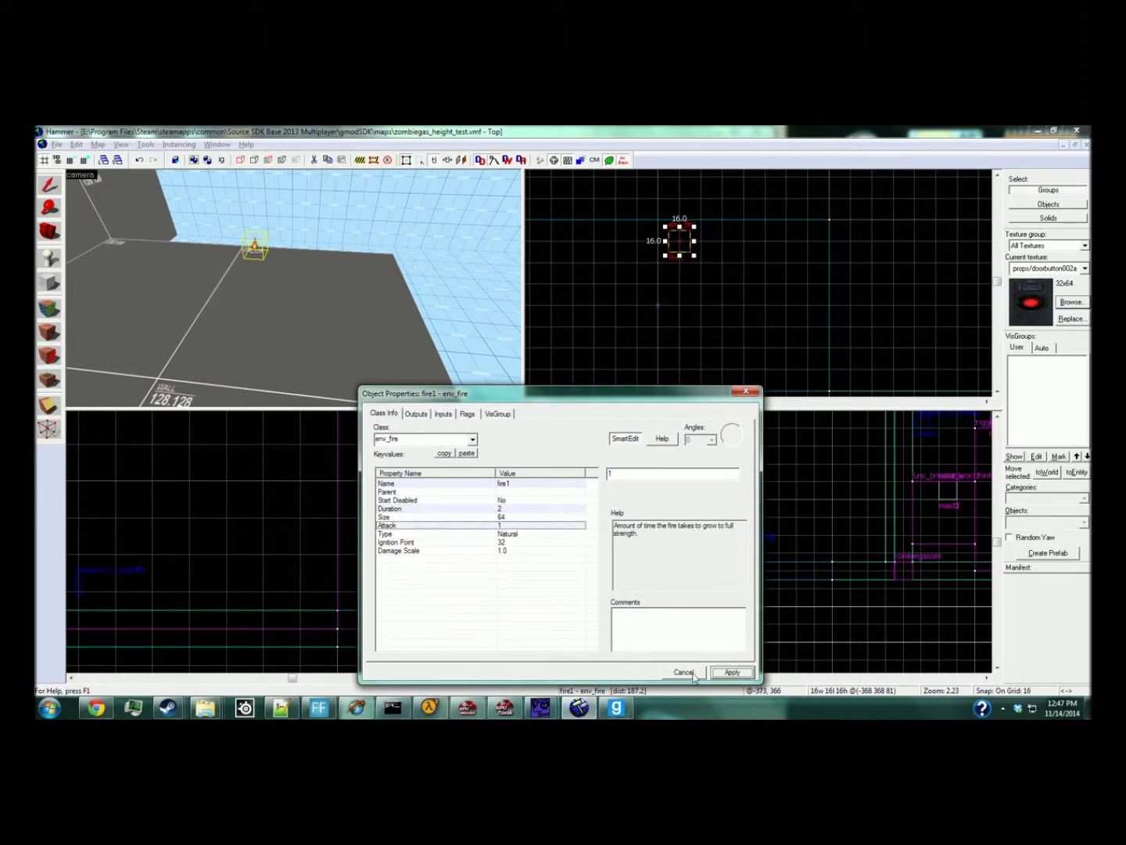
left_click(732, 672)
Step: Copy fire1 about 96 units along X in the top view and name the copy fire2
left_click_drag(682, 230, 808, 233, "shift")
key("alt+Return")
left_click(580, 483)
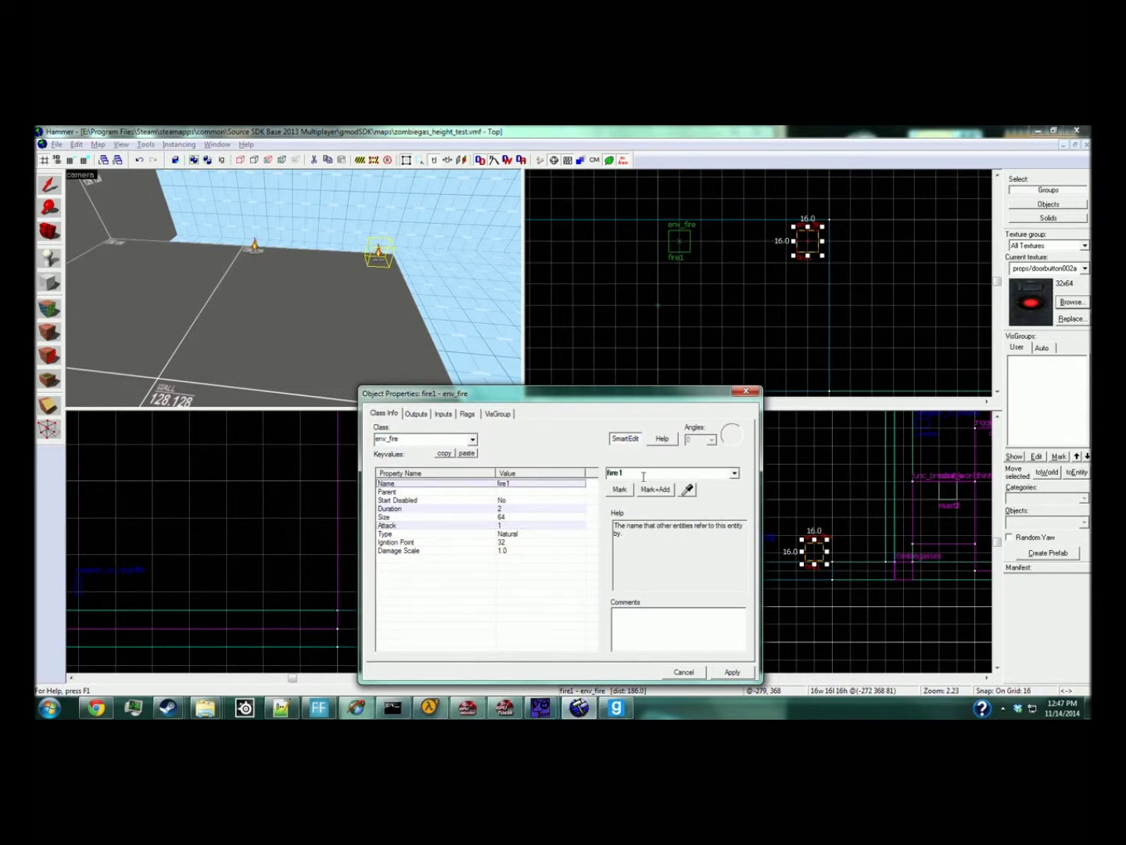
type("fire2")
Step: Copy fire2 about 96 units down in the top view and name the copy fire3
left_click(804, 225)
left_click_drag(817, 257, 817, 383, "shift")
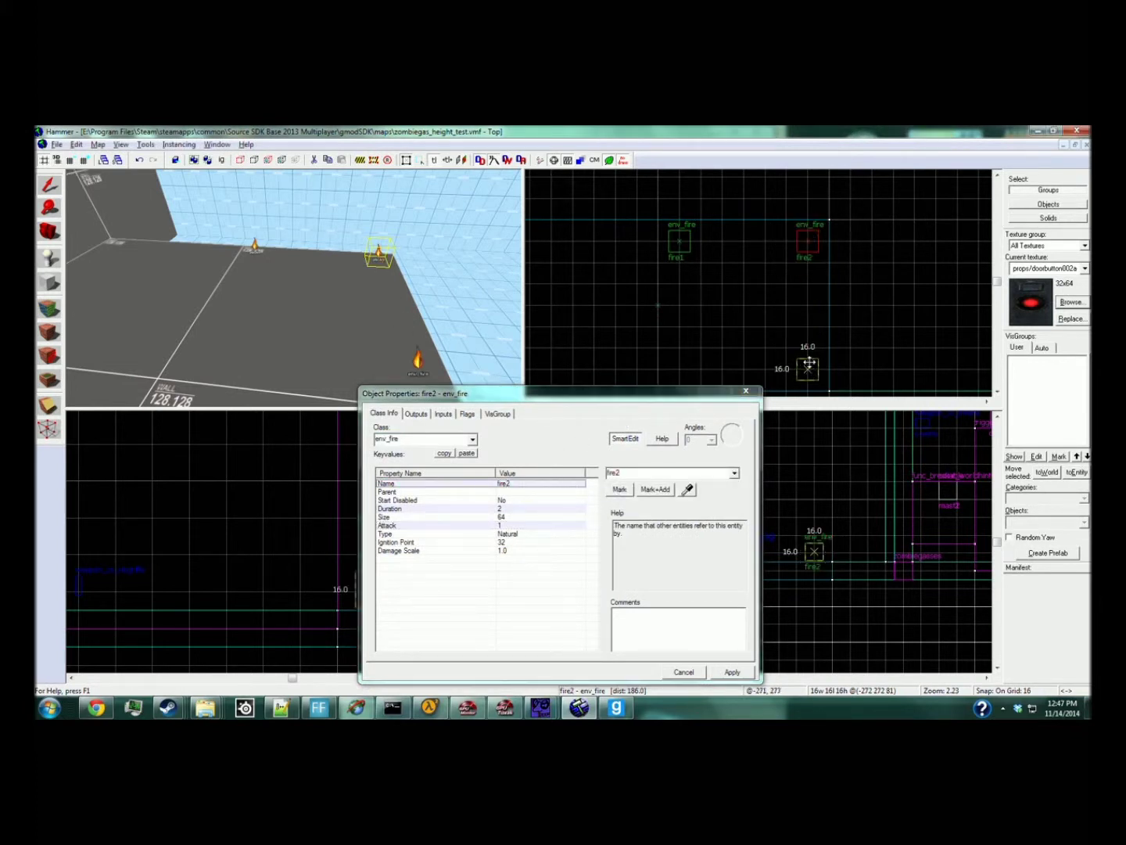
scroll(339, 456, "down", 8)
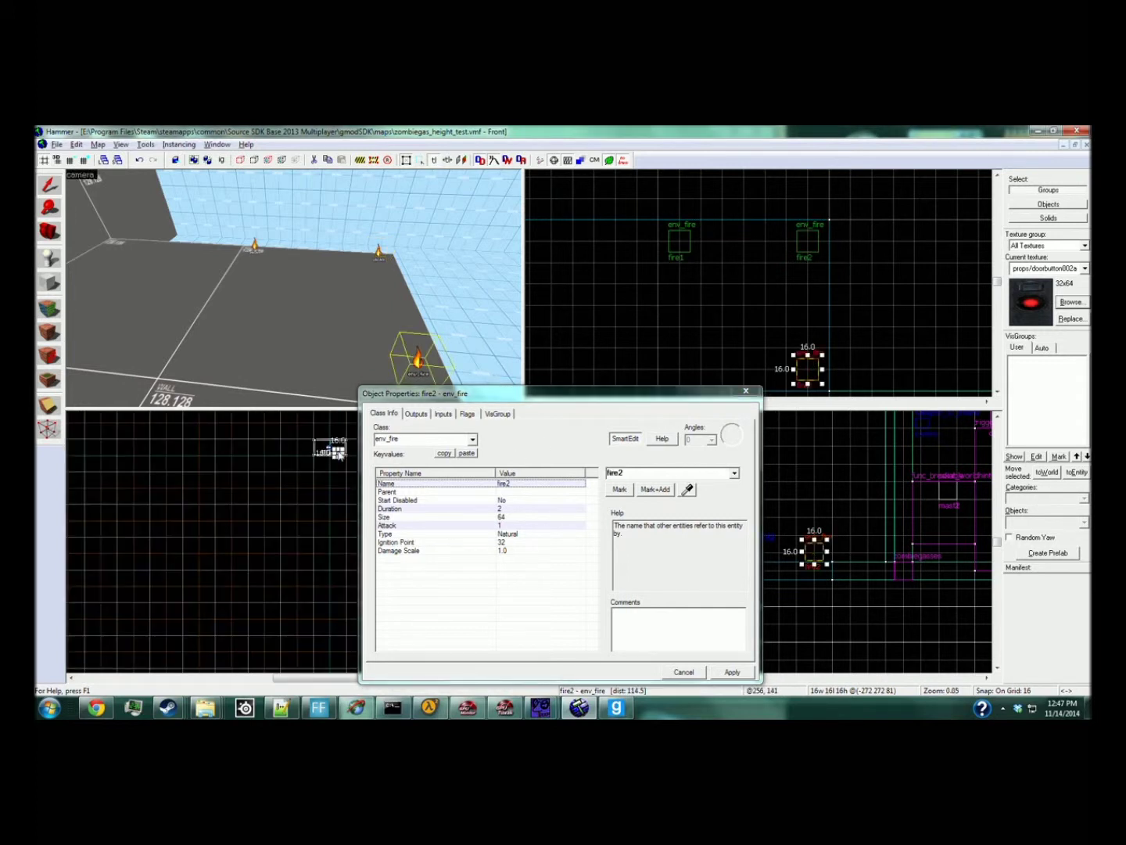
double_click(651, 473)
type("fire3")
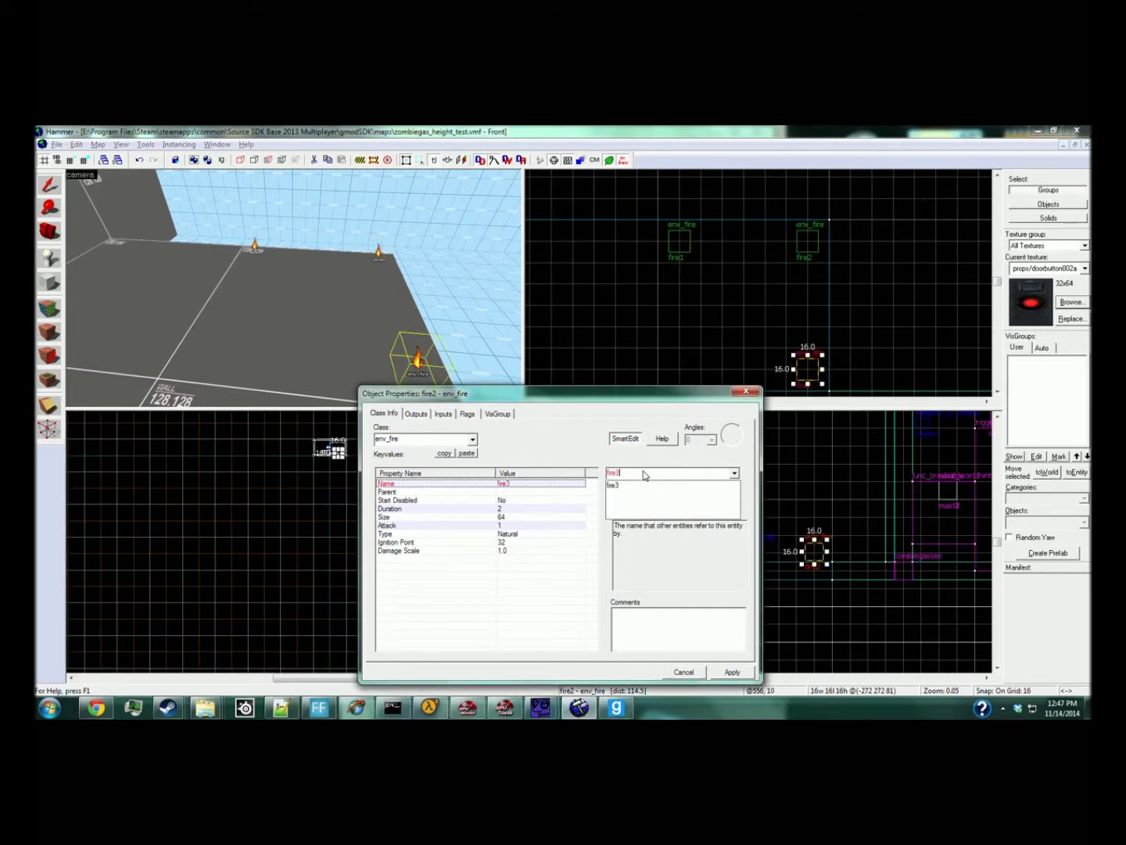
key("Return")
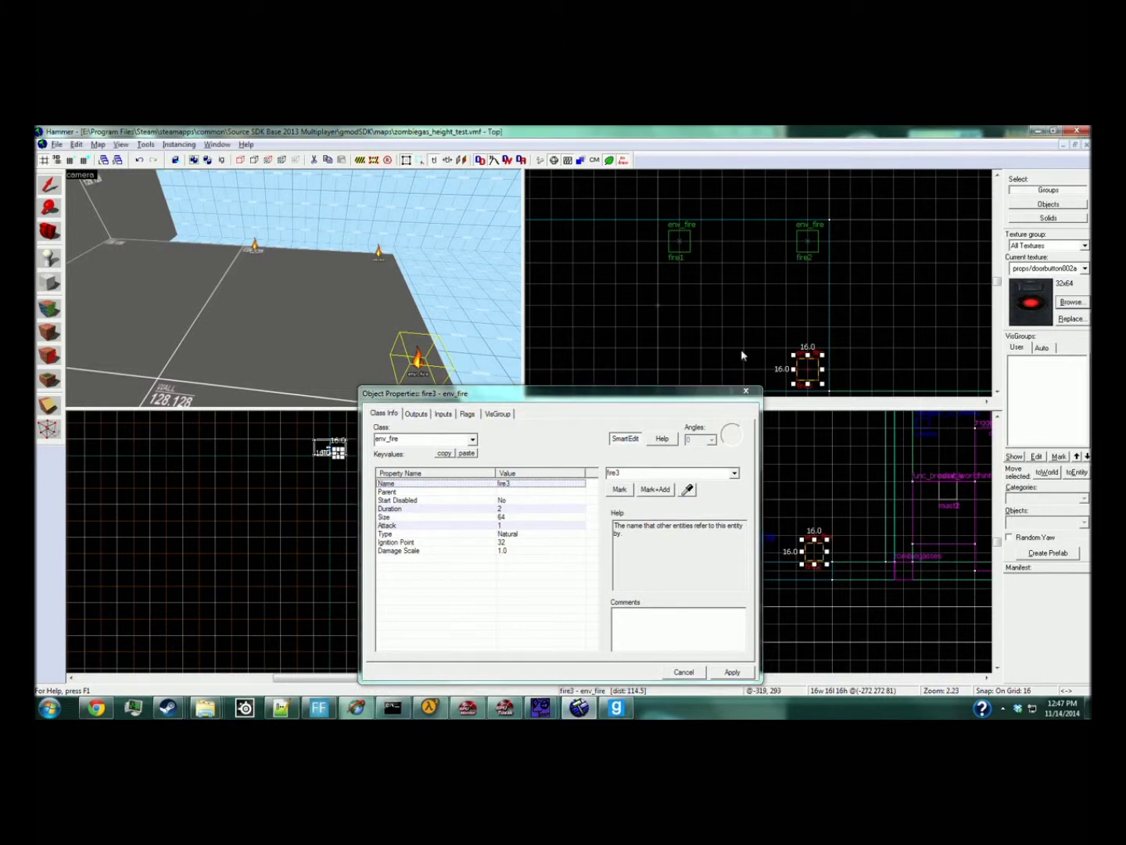
Step: Copy fire3 about 96 units across to below fire1 in the top view and name the copy fire4
left_click_drag(802, 375, 673, 374, "shift")
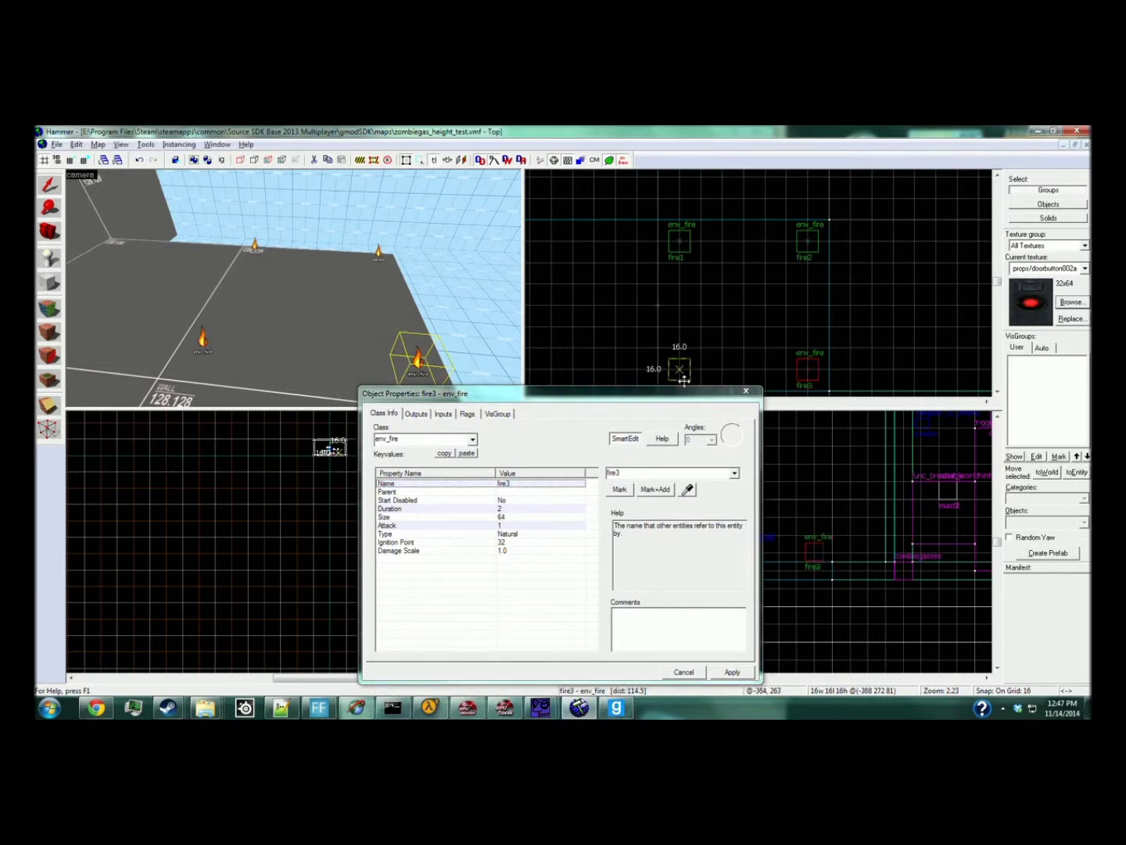
double_click(644, 473)
type("fire4")
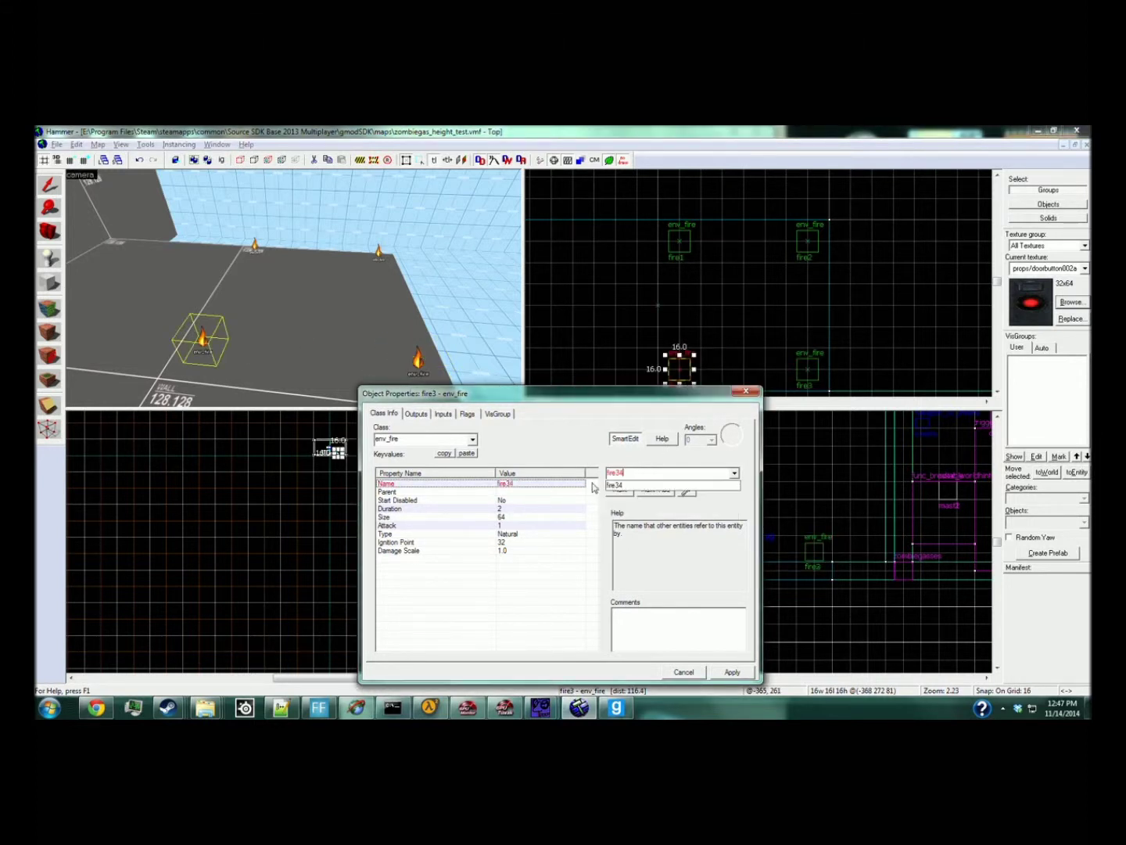
left_click(732, 673)
left_click(692, 673)
Step: Place a logic_relay entity on the floor between the four fires
left_click(50, 206)
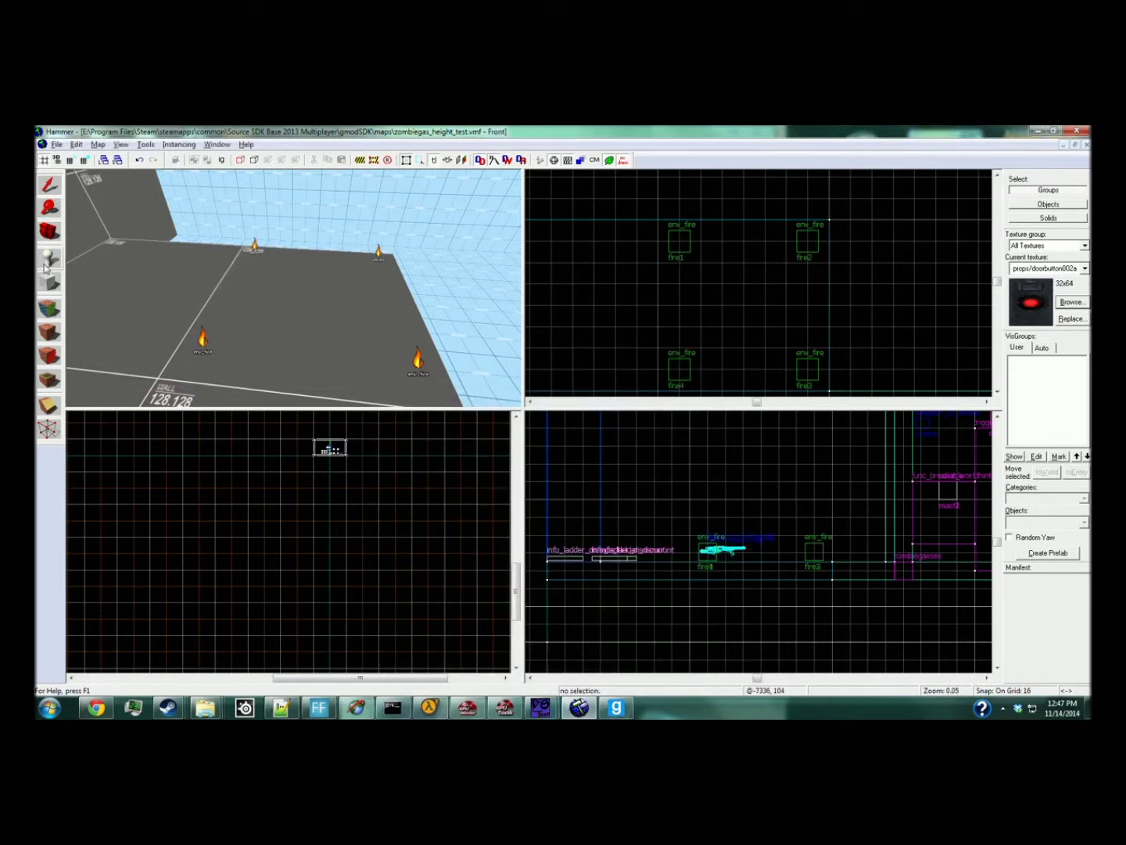
left_click(1072, 525)
type("logic_relay")
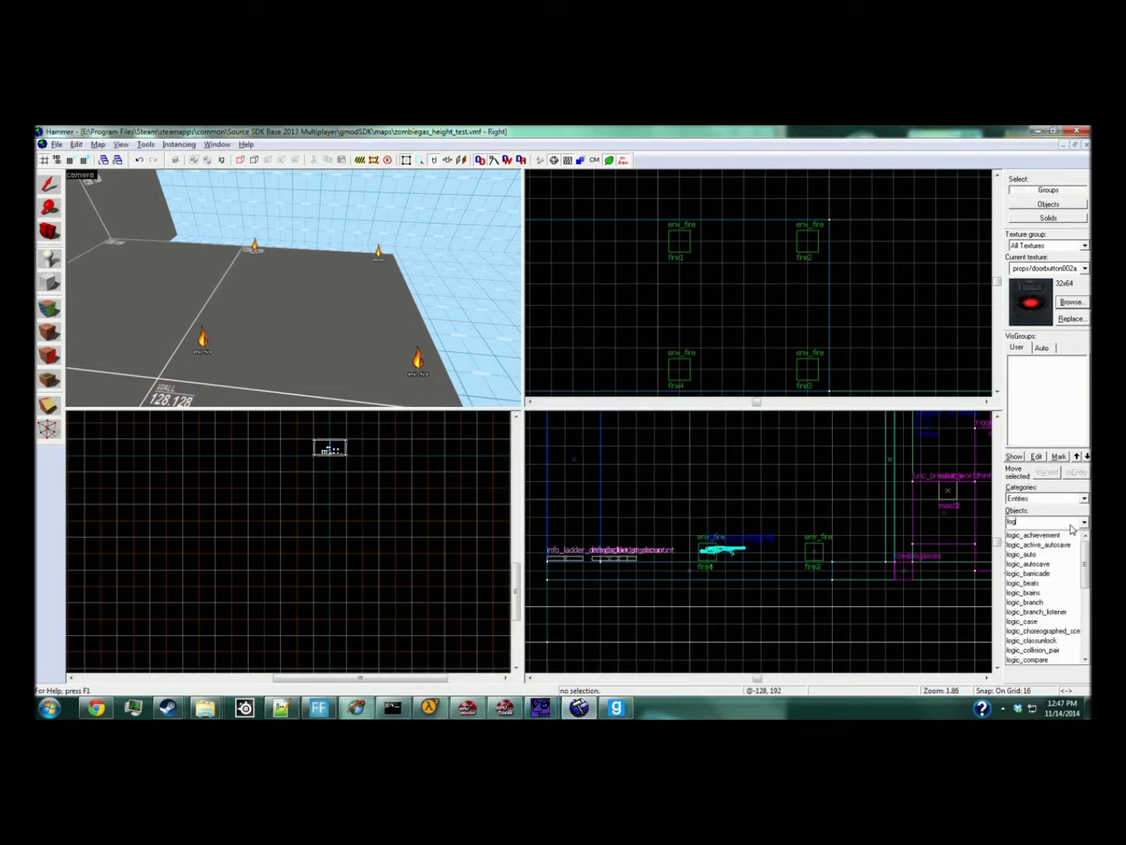
key("Return")
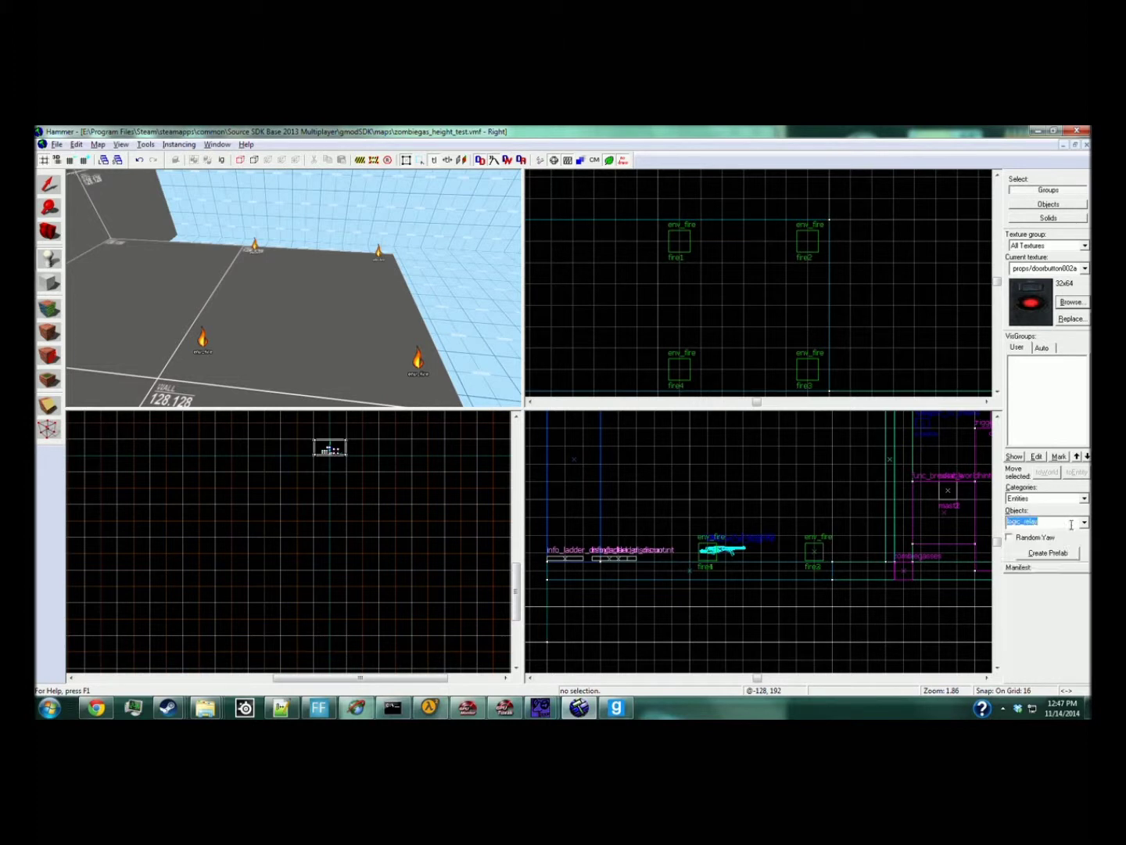
left_click(298, 295)
Step: Name the logic_relay startfire in its object properties
key("alt+Return")
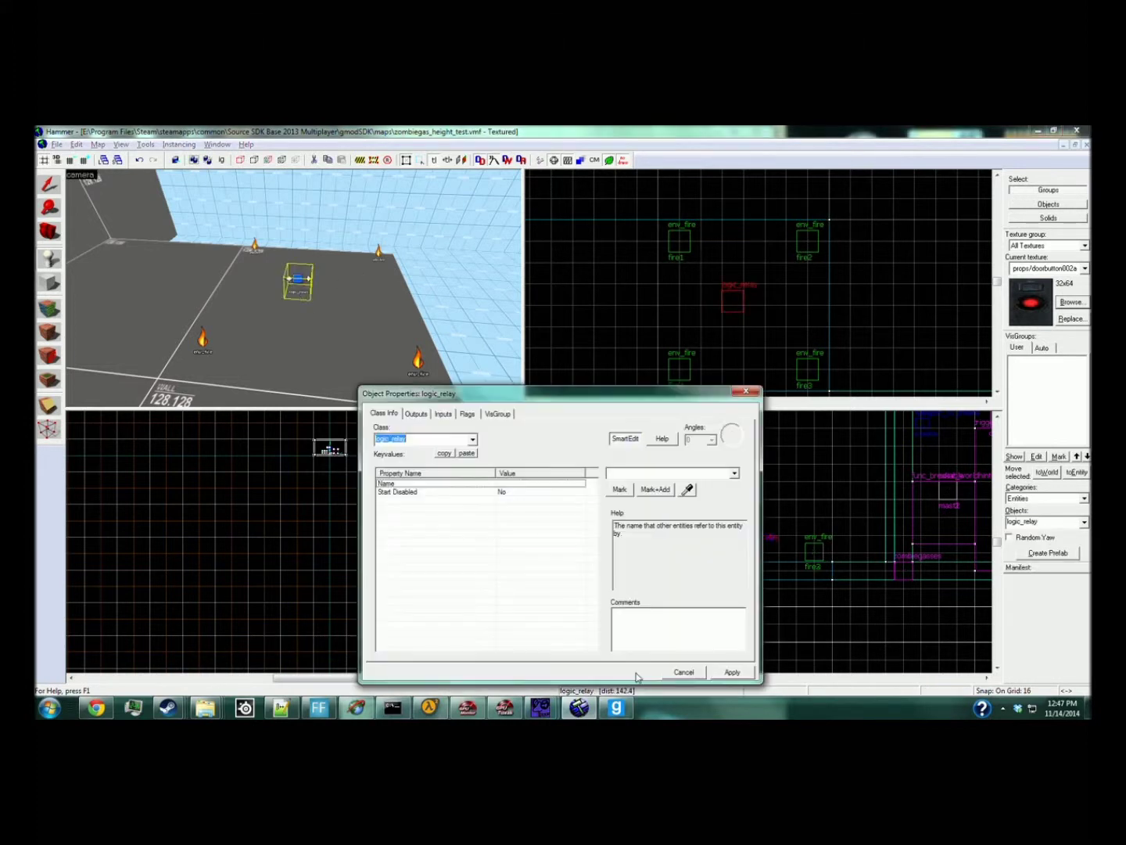
left_click(540, 491)
left_click(542, 485)
type("startfire")
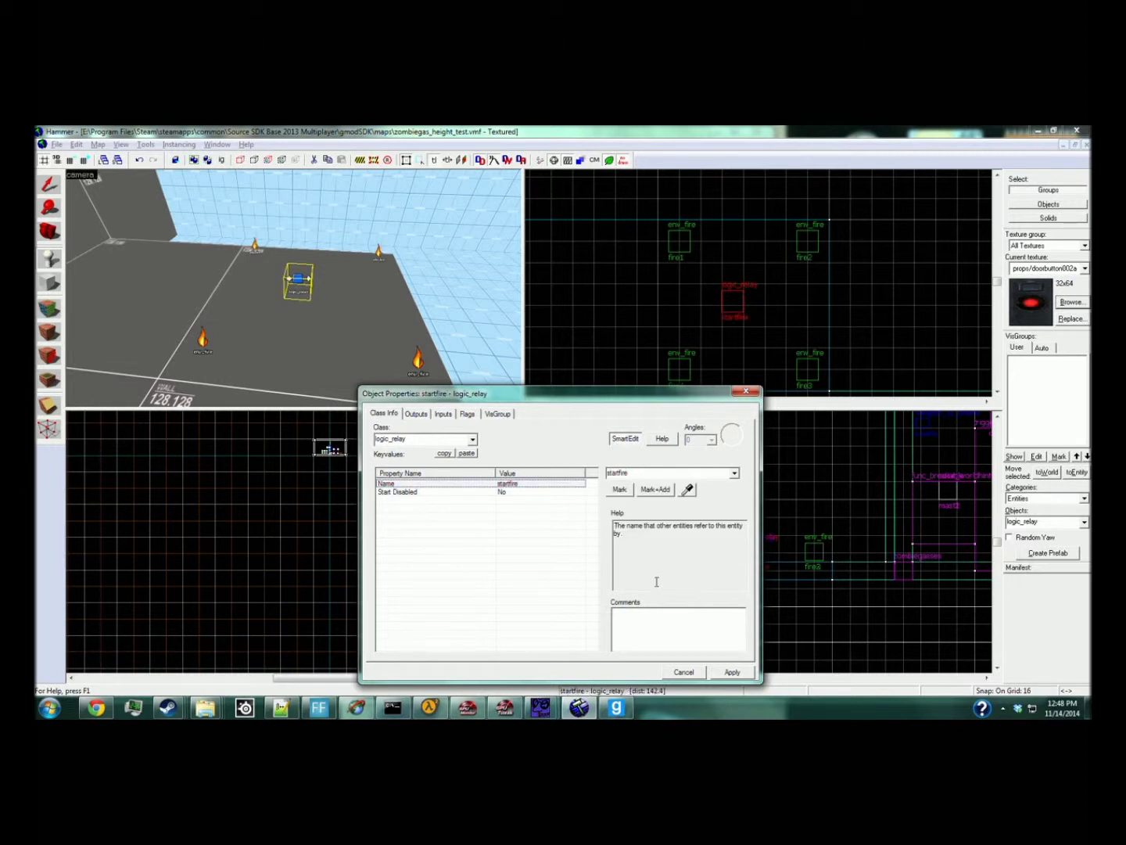
left_click(680, 674)
Step: Copy the startfire relay about 32 units to its side in the top view and name the copy loop
left_click(49, 184)
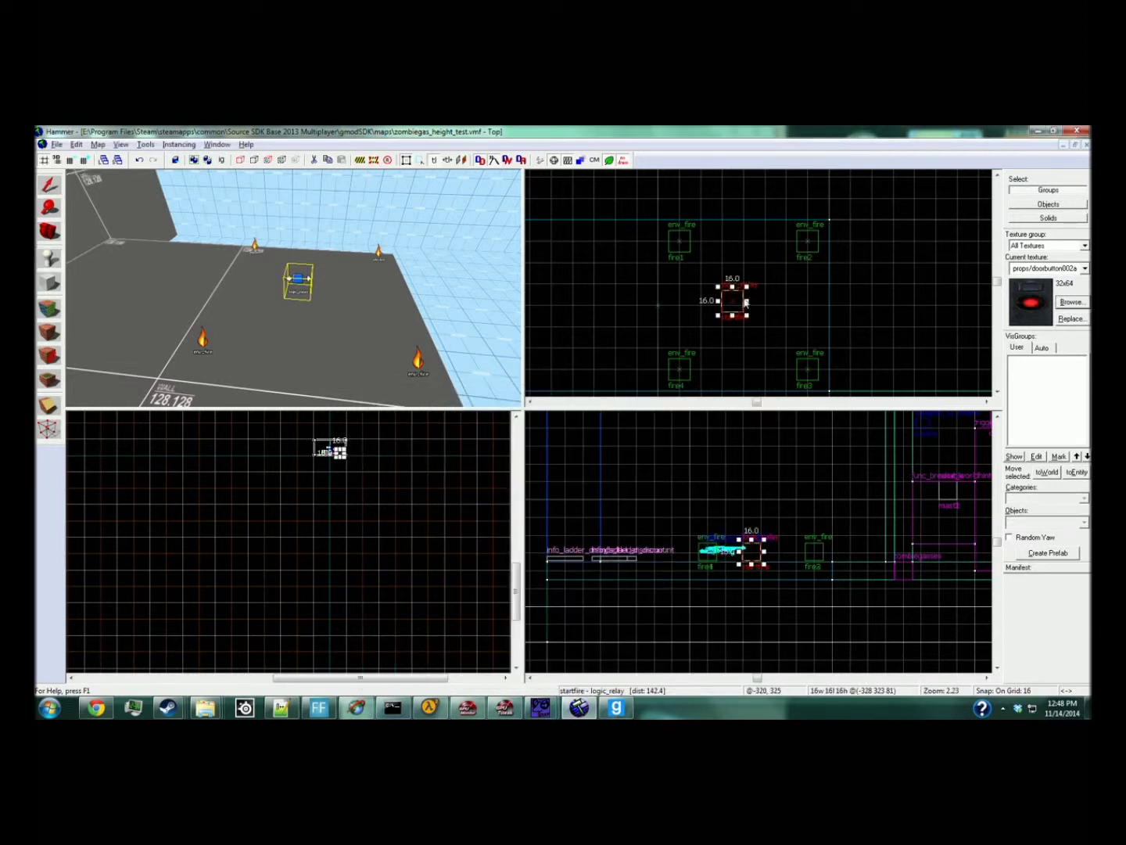
left_click_drag(722, 283, 765, 284, "shift")
double_click(765, 285)
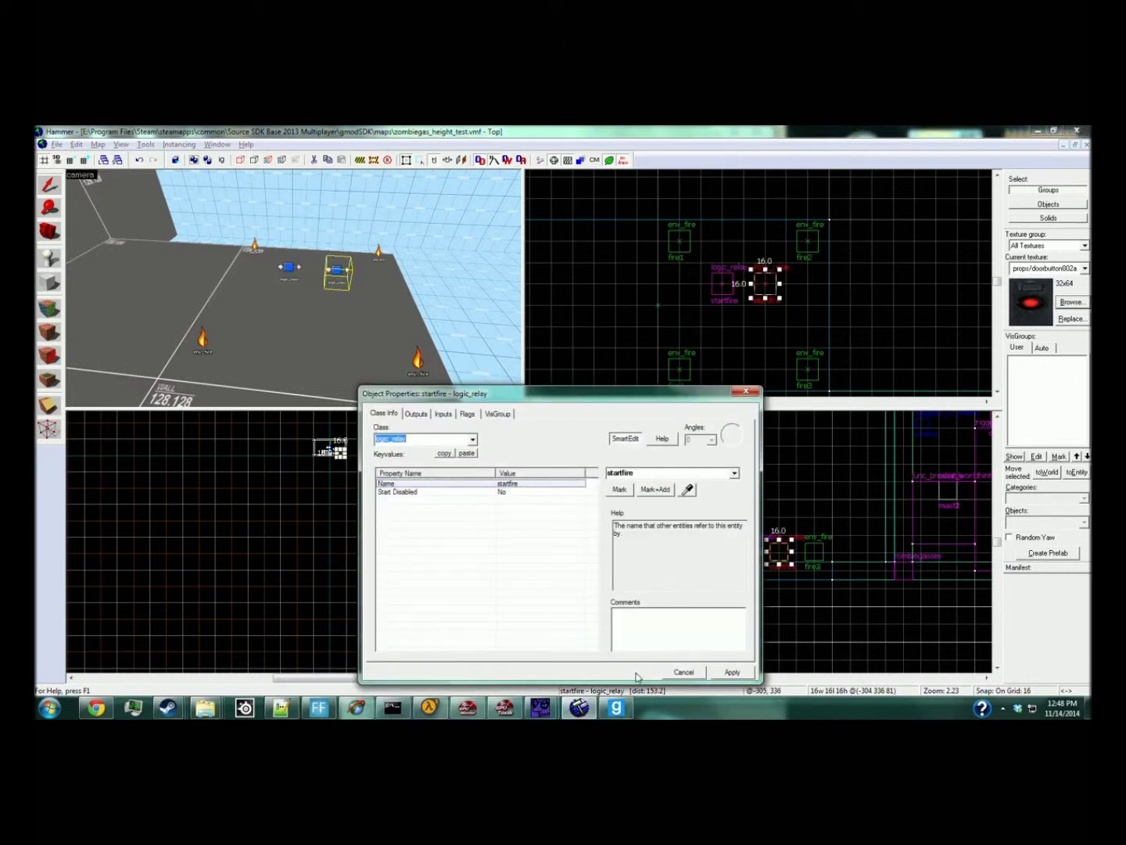
left_click(653, 473)
type("loop")
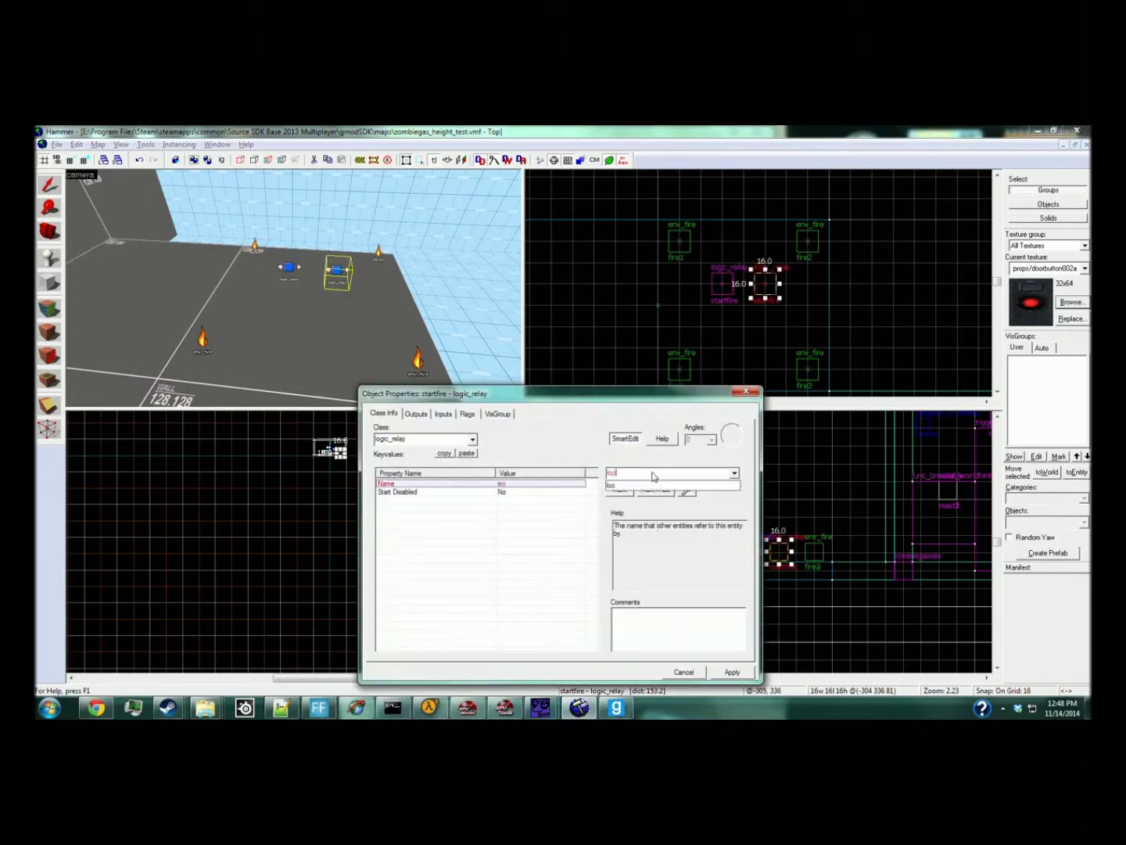
left_click(677, 672)
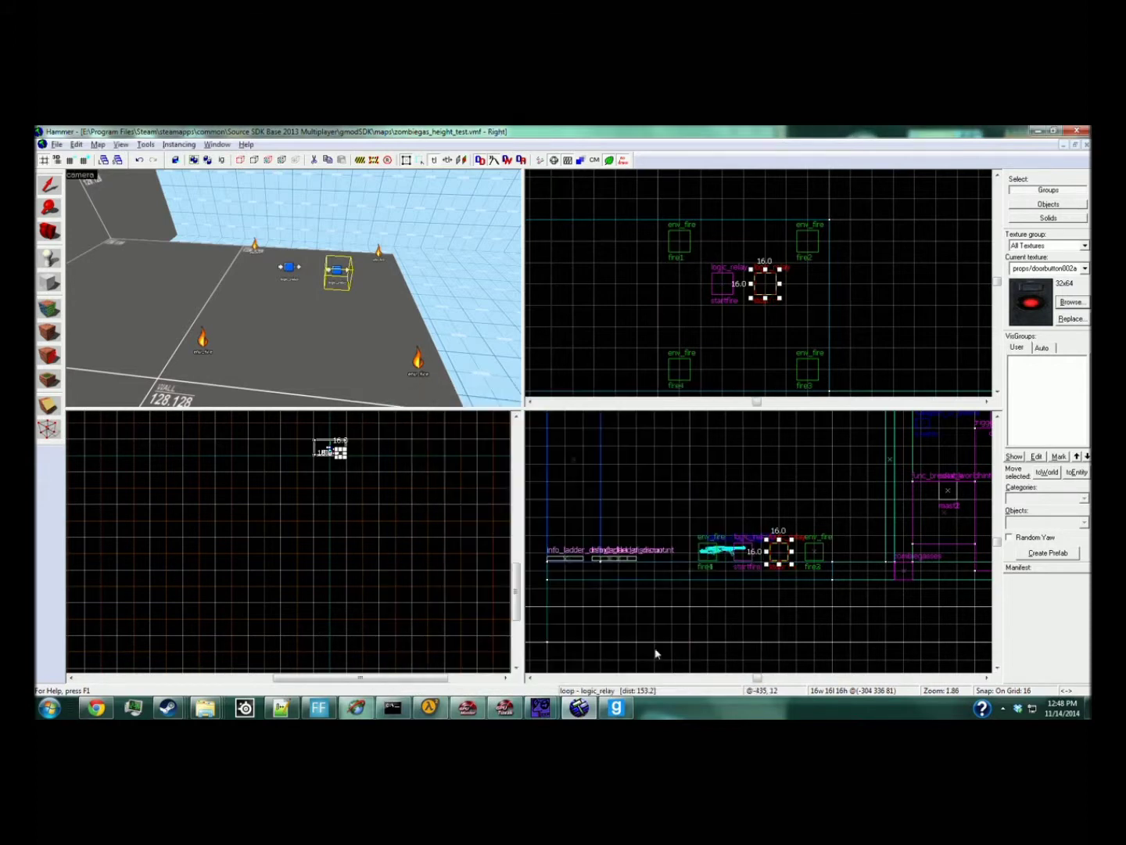
Step: Add an OnTrigger output to the startfire relay that sends StartFire to fire1 with a 0.00 delay
key("Escape")
key("z")
key("s")
key("z")
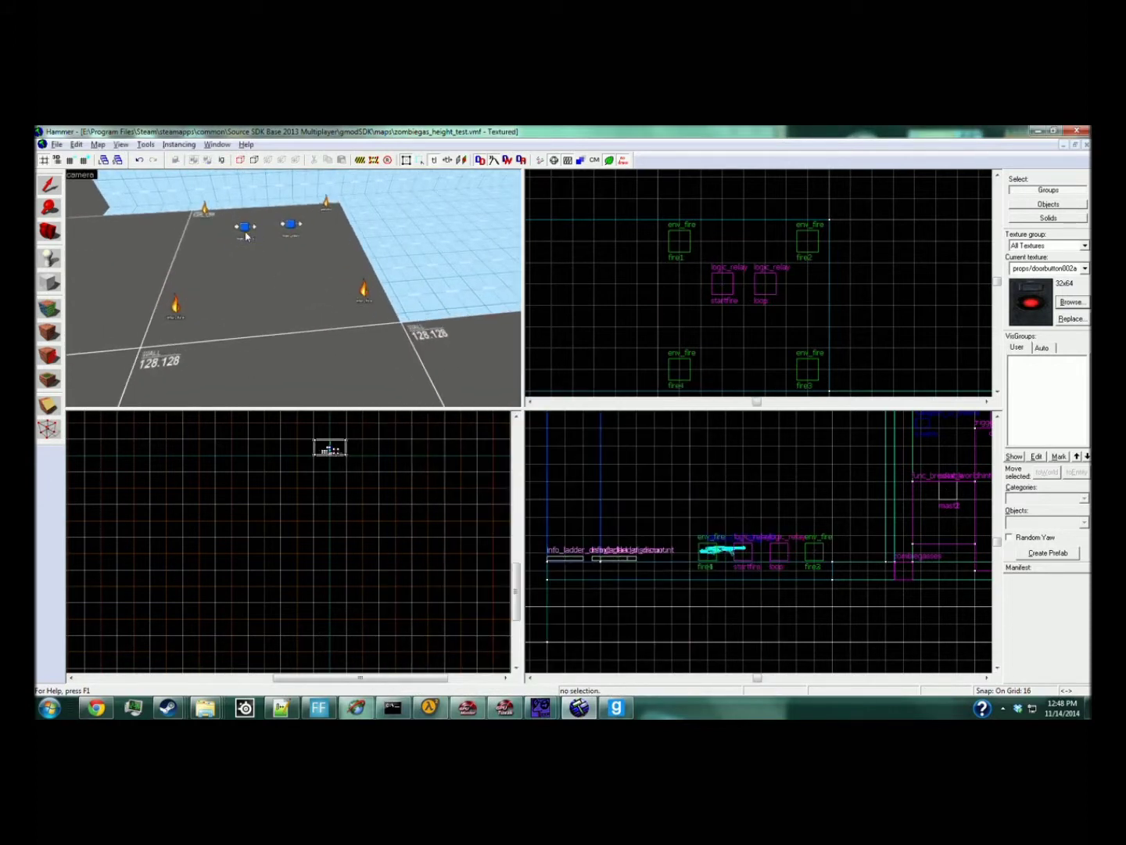
double_click(247, 227)
left_click(418, 412)
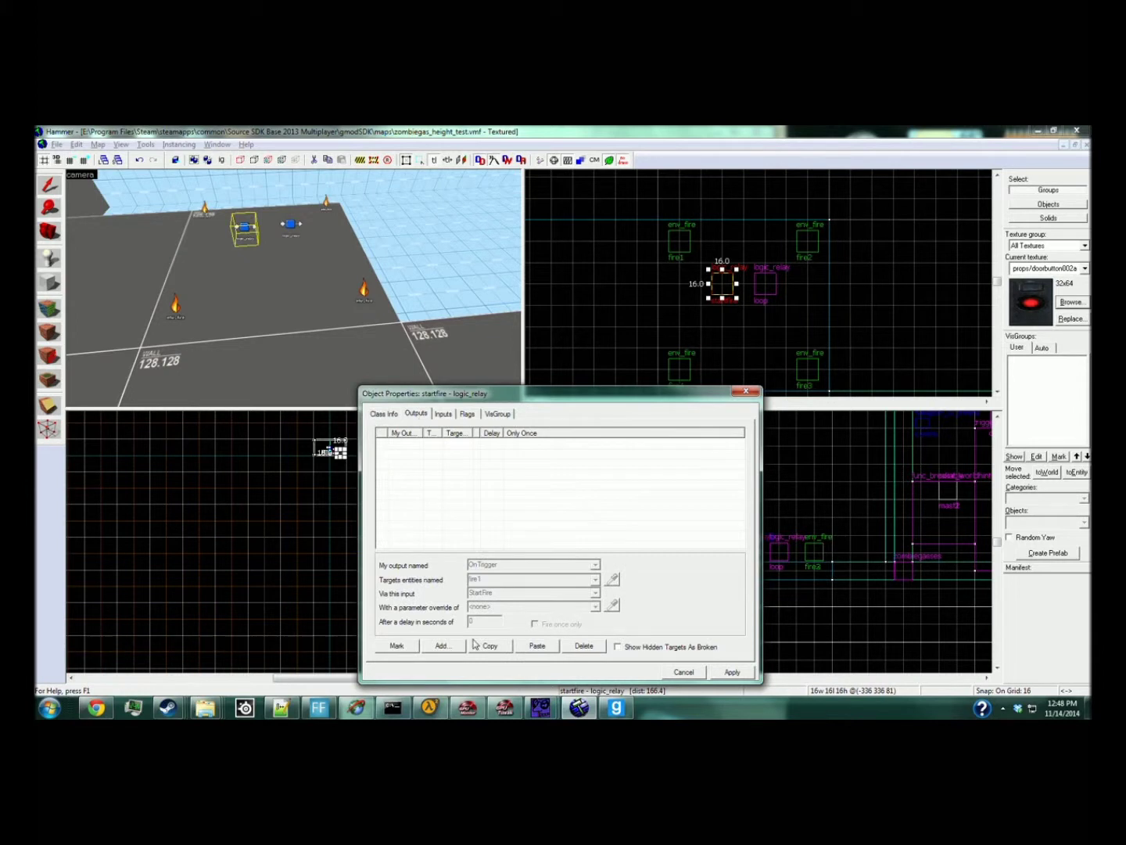
left_click(442, 647)
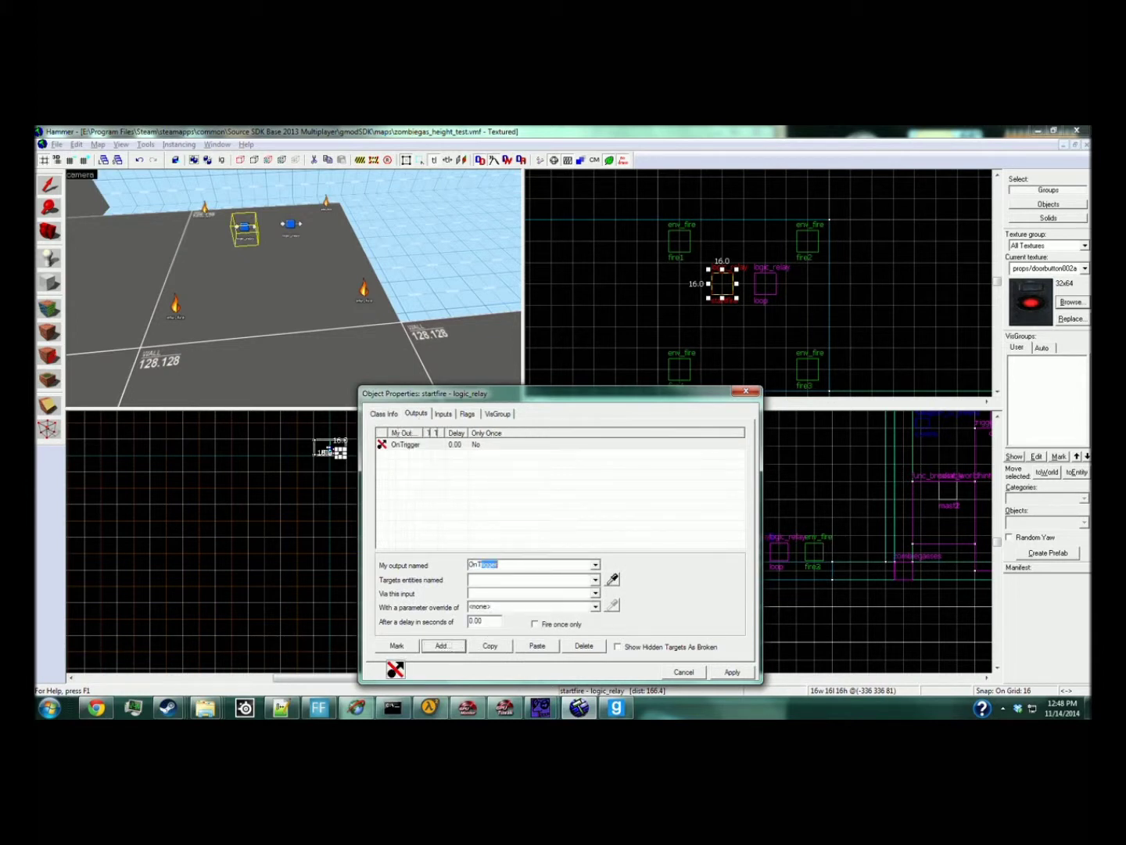
type("fire1")
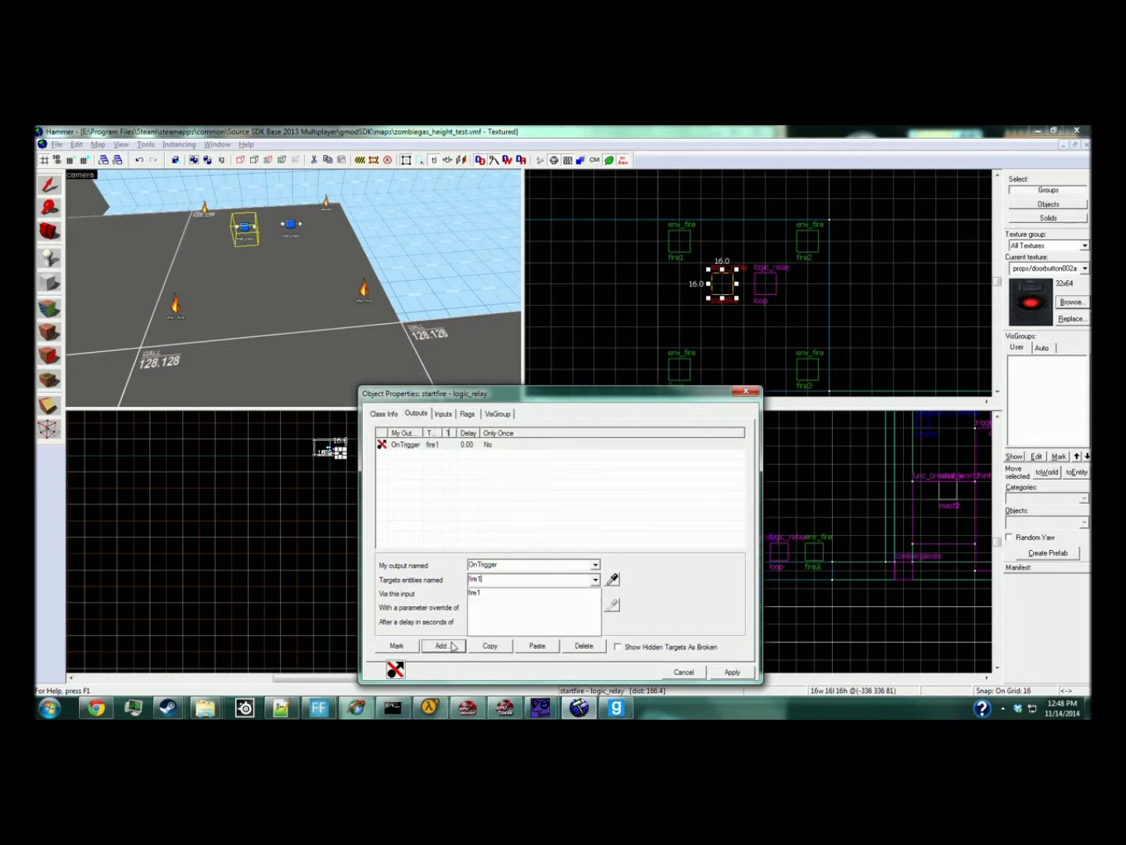
key("Tab")
type("StartFire")
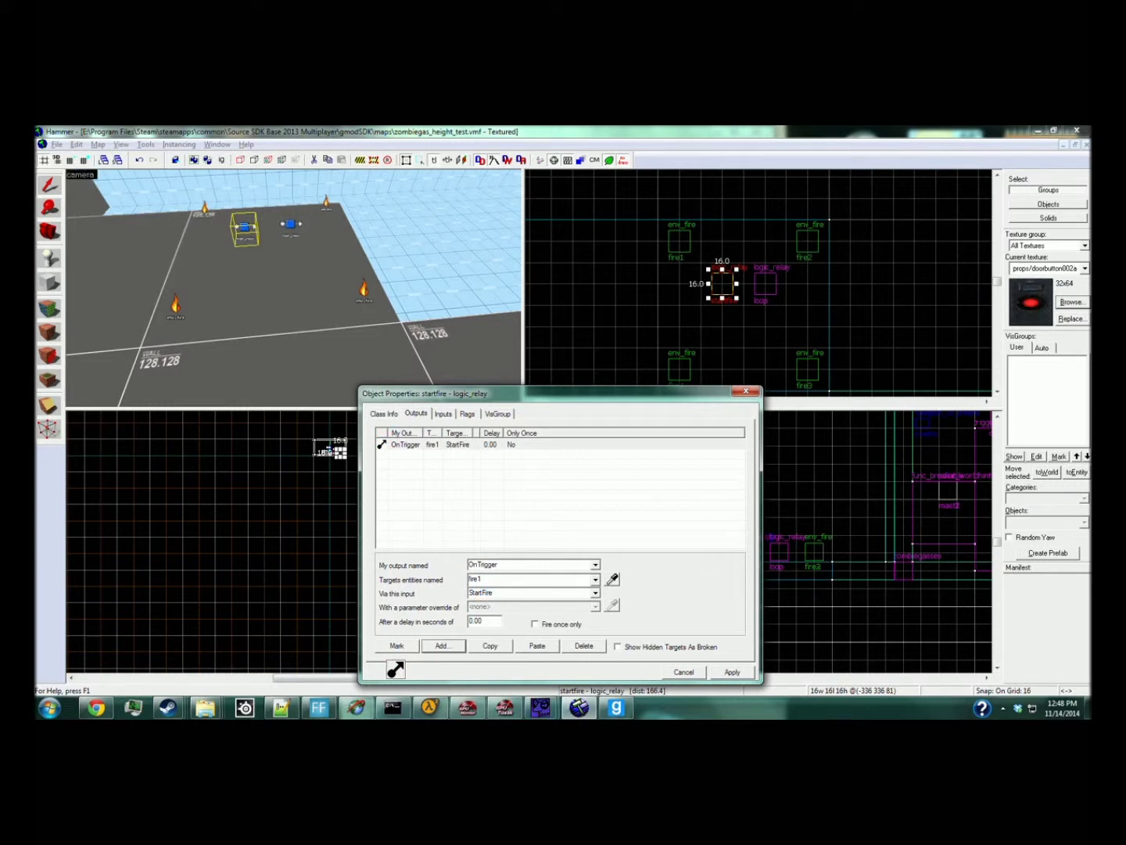
Step: Duplicate startfire's fire1 output three times
left_click(498, 471)
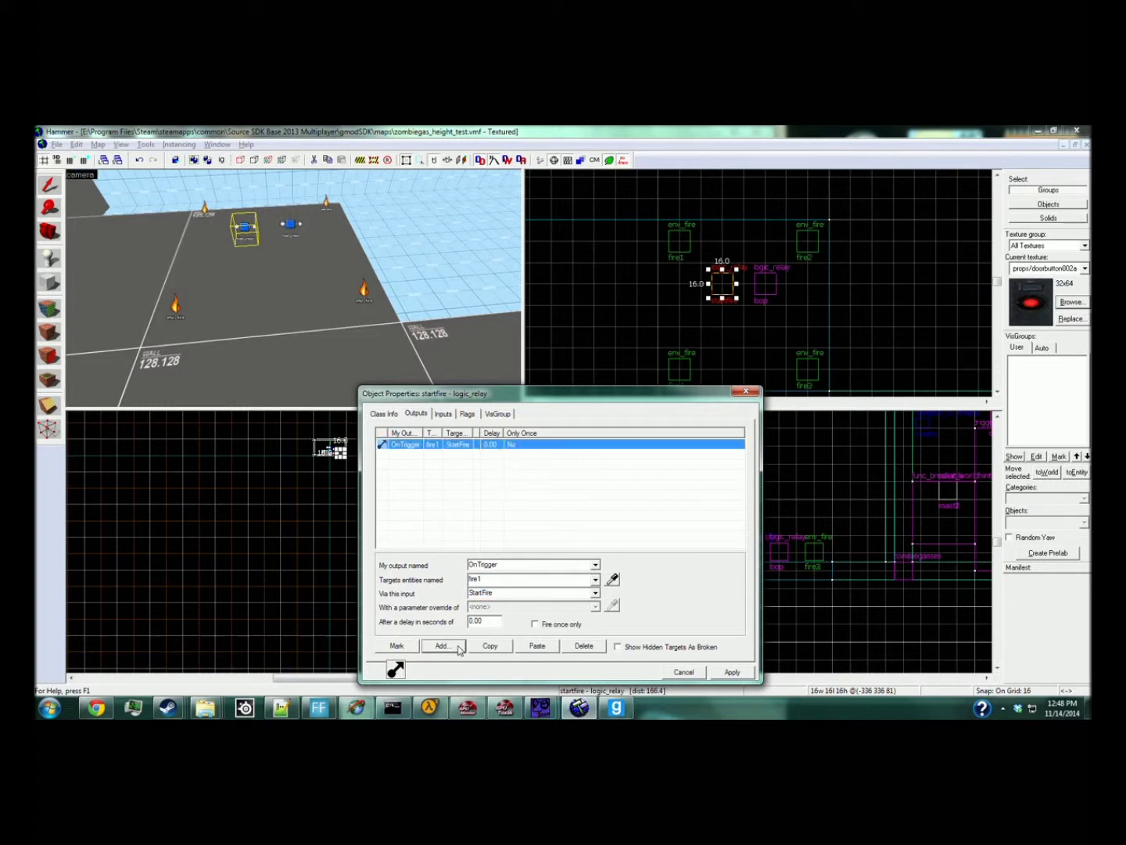
left_click(489, 647)
left_click(537, 646)
left_click(538, 645)
left_click(538, 646)
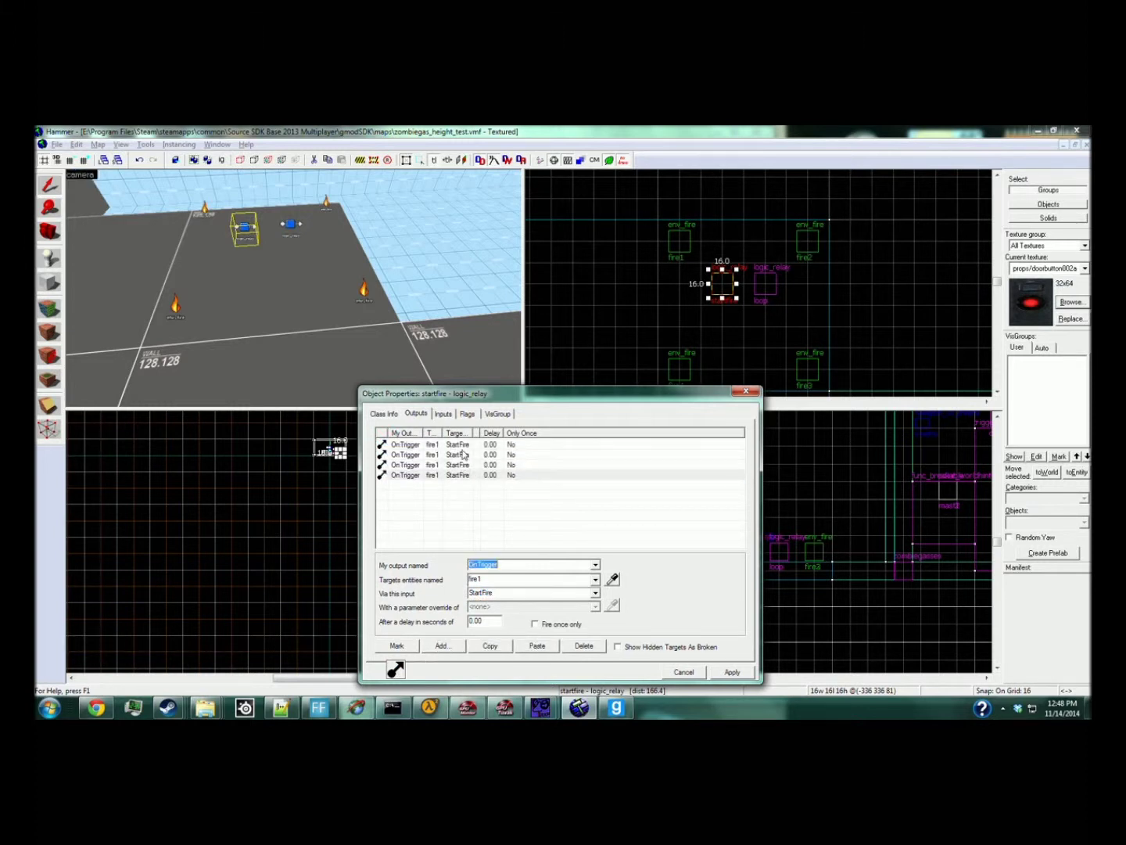
Step: Retarget the second output to fire2 and set its delay to 2 seconds
left_click(464, 456)
left_click(507, 580)
type("fire2")
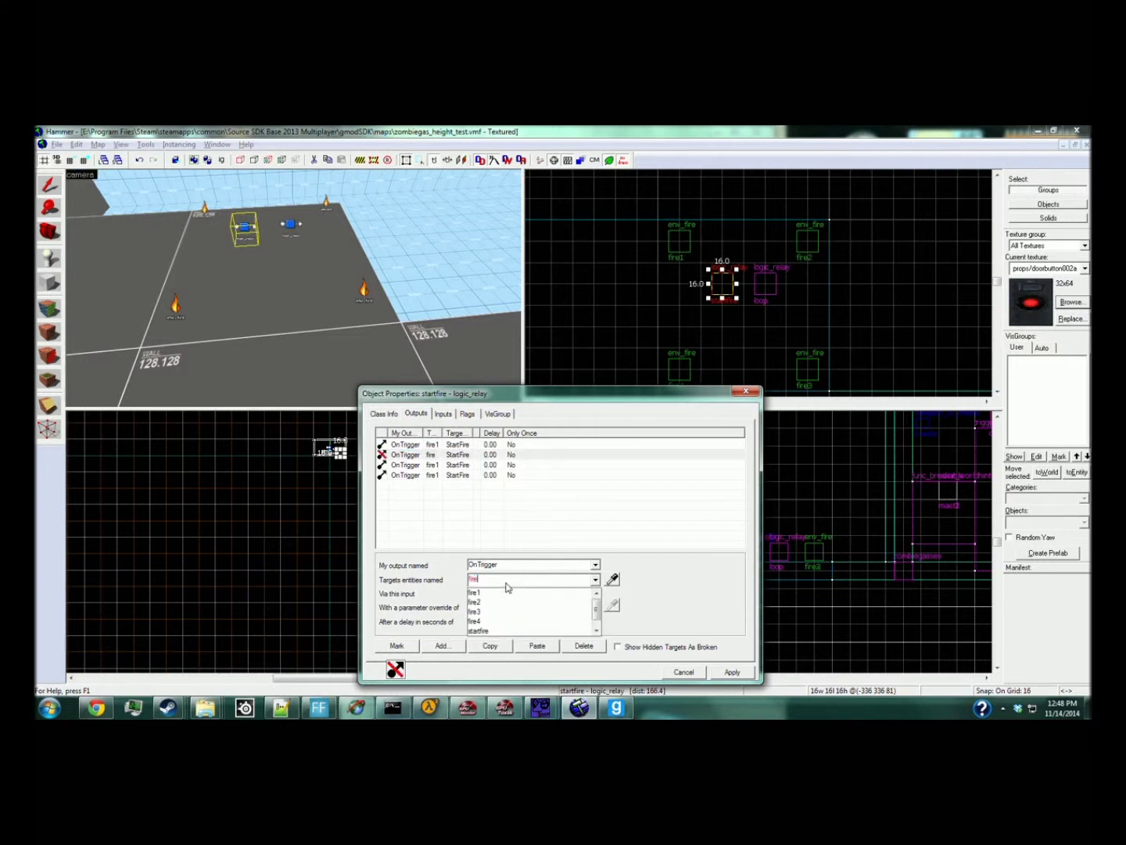
left_click(636, 612)
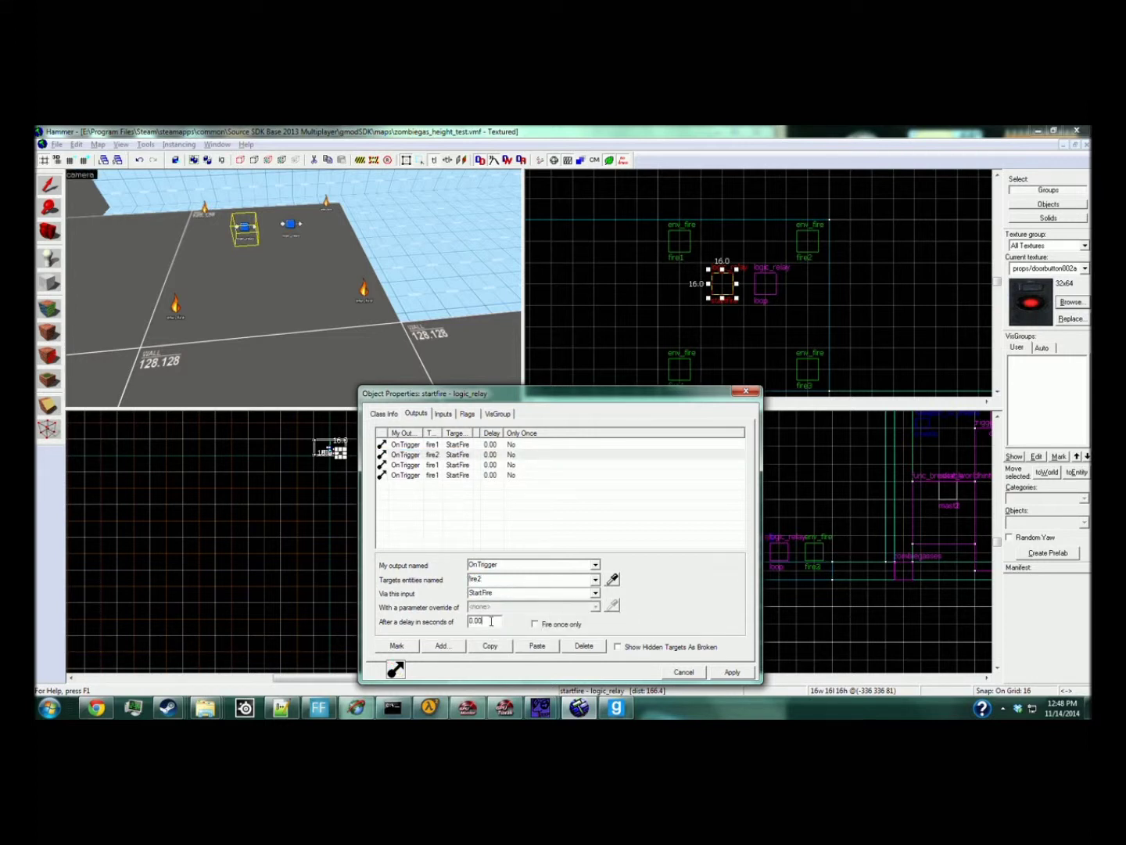
double_click(491, 622)
type("2")
Step: Retarget the third output to fire3 and set its delay to 4 seconds
left_click(507, 475)
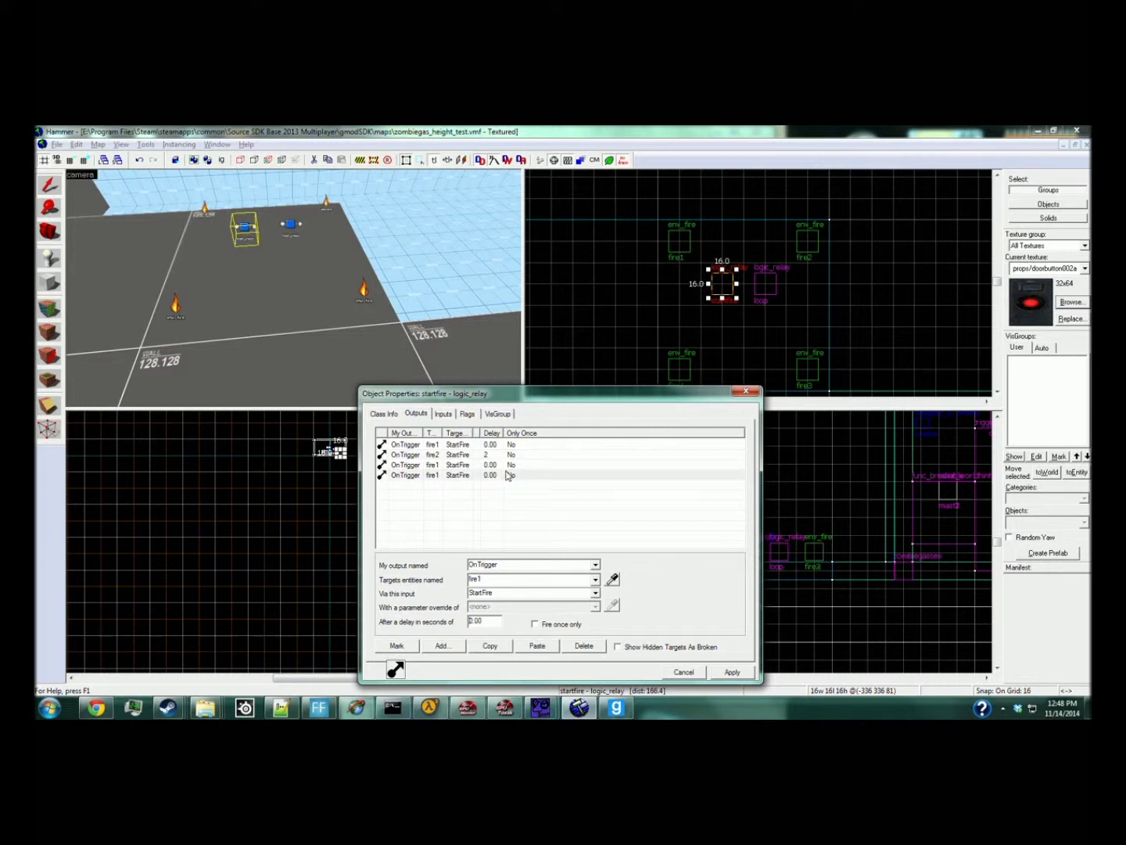
left_click(507, 465)
double_click(519, 580)
type("fir")
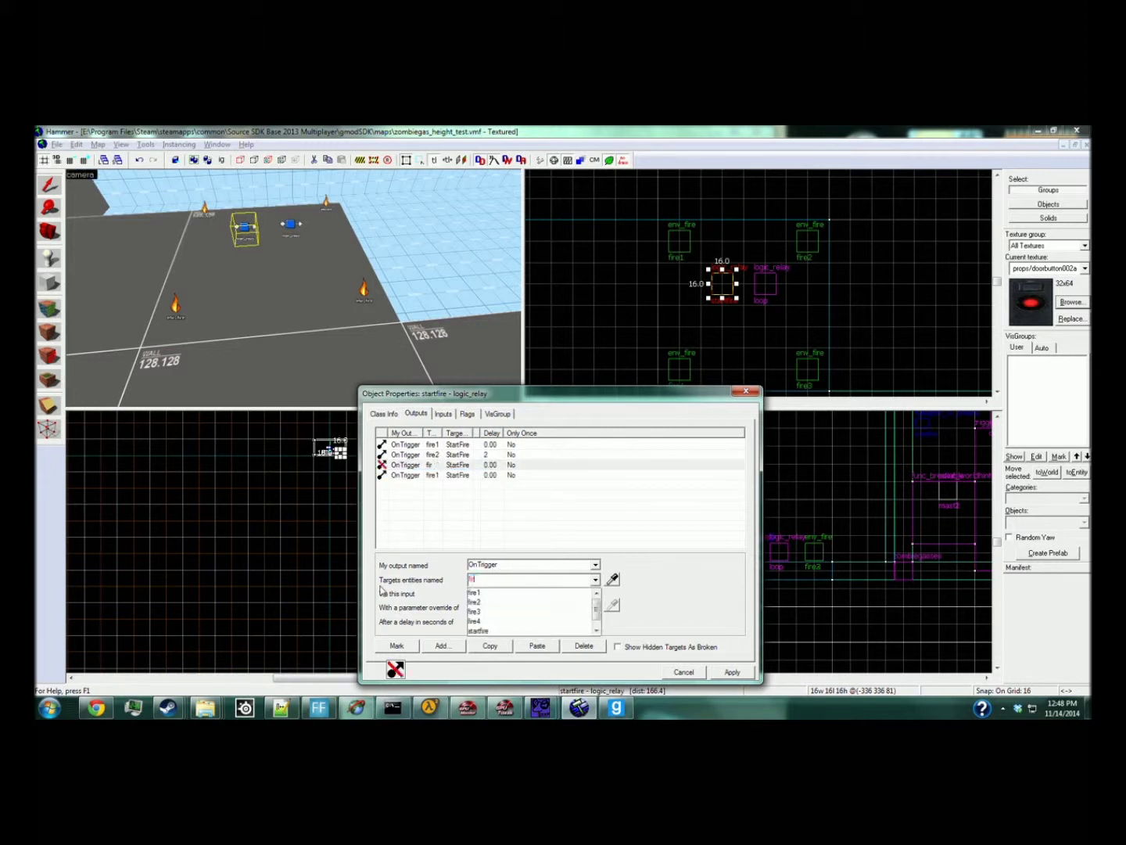
type("e3")
key("Return")
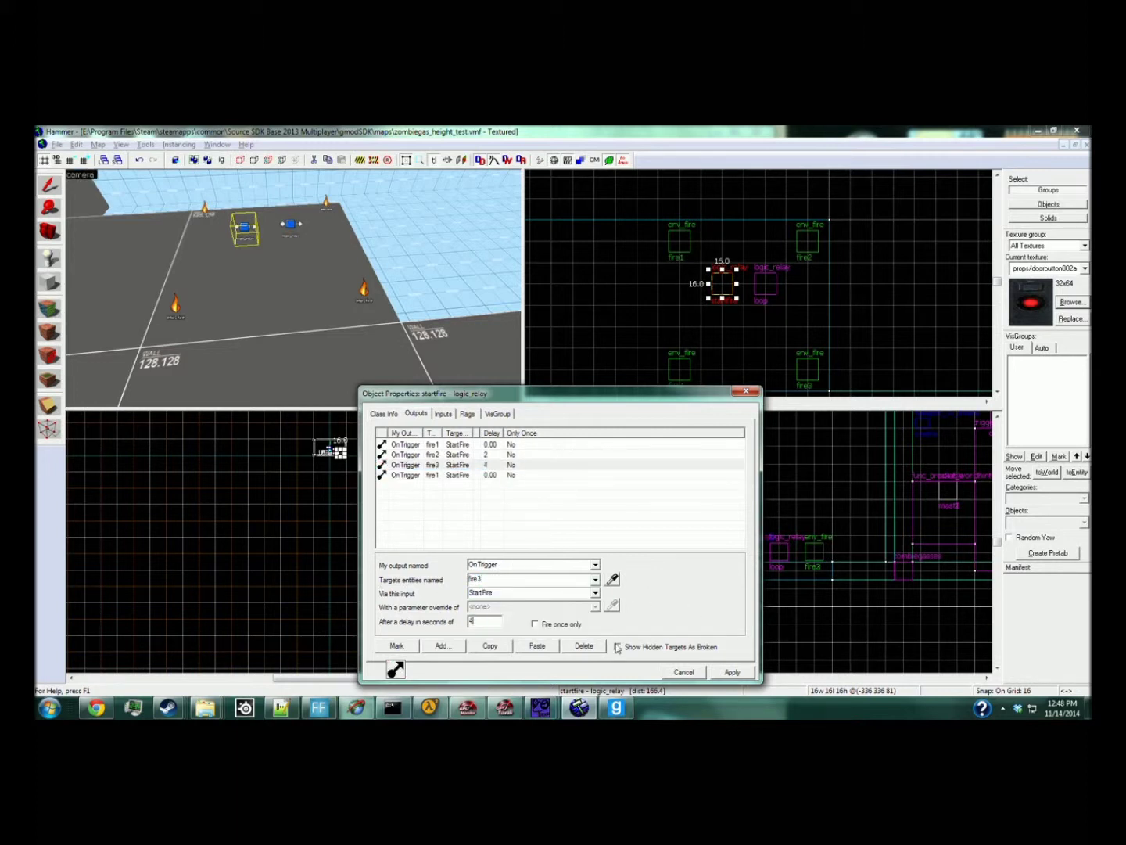
Step: Retarget the fourth output to fire4, set its delay to 6 seconds, and apply startfire's outputs
left_click(452, 475)
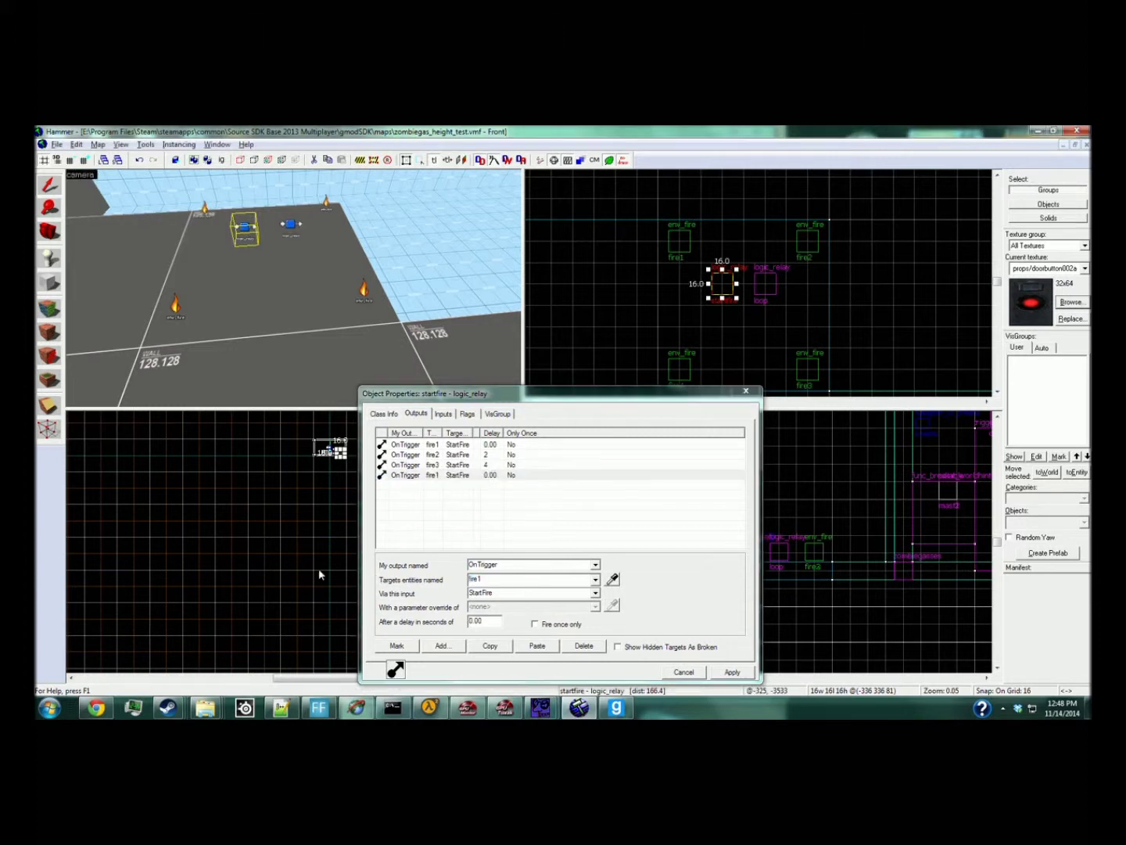
left_click(449, 588)
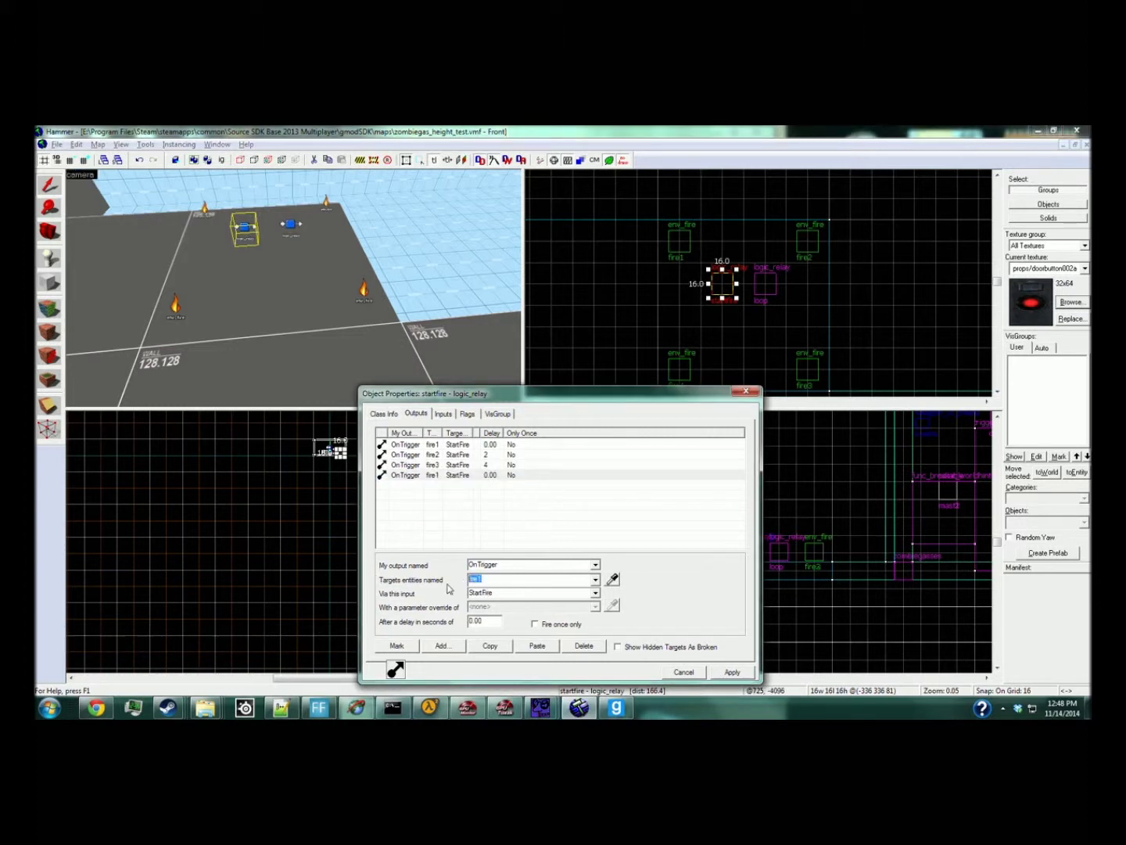
type("fire4")
left_click(482, 592)
left_click_drag(494, 622, 452, 625)
type("6")
left_click(724, 671)
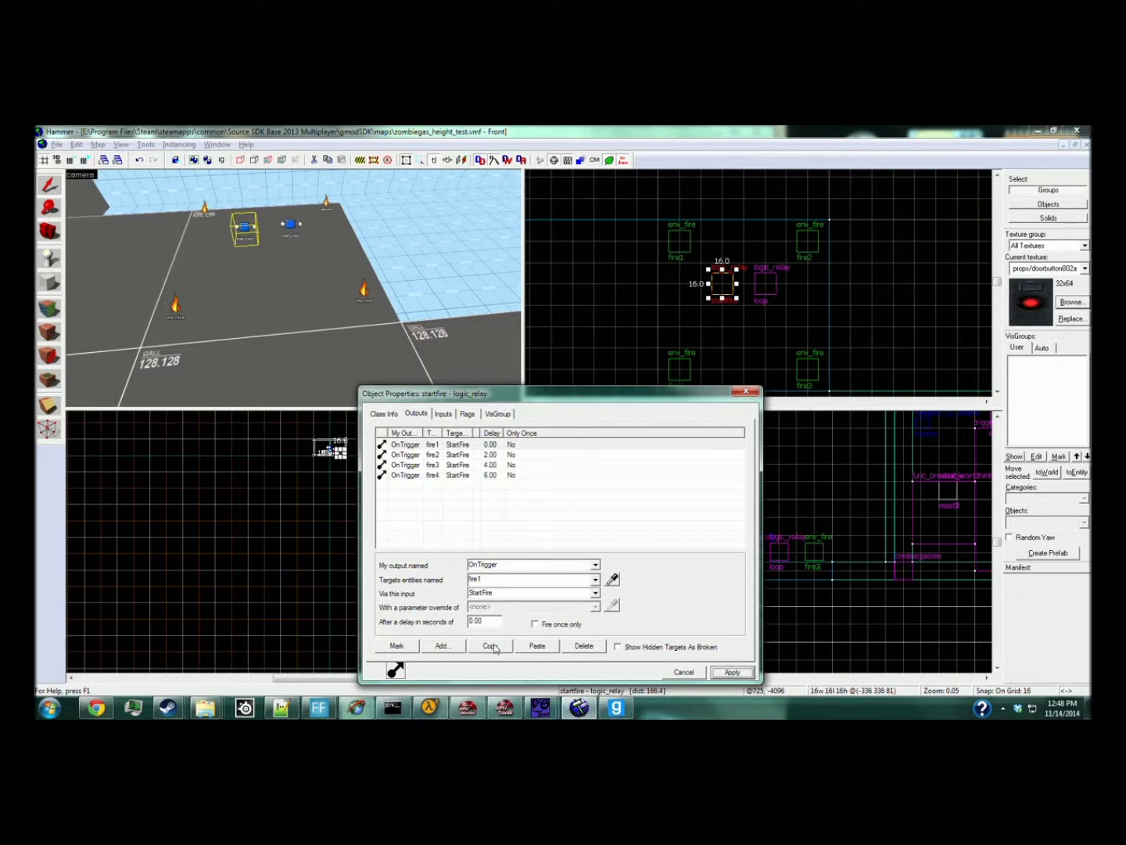
Step: Add a pasted copy of the fire1 output to startfire, changed to send Trigger to loop after 8 seconds
left_click(538, 645)
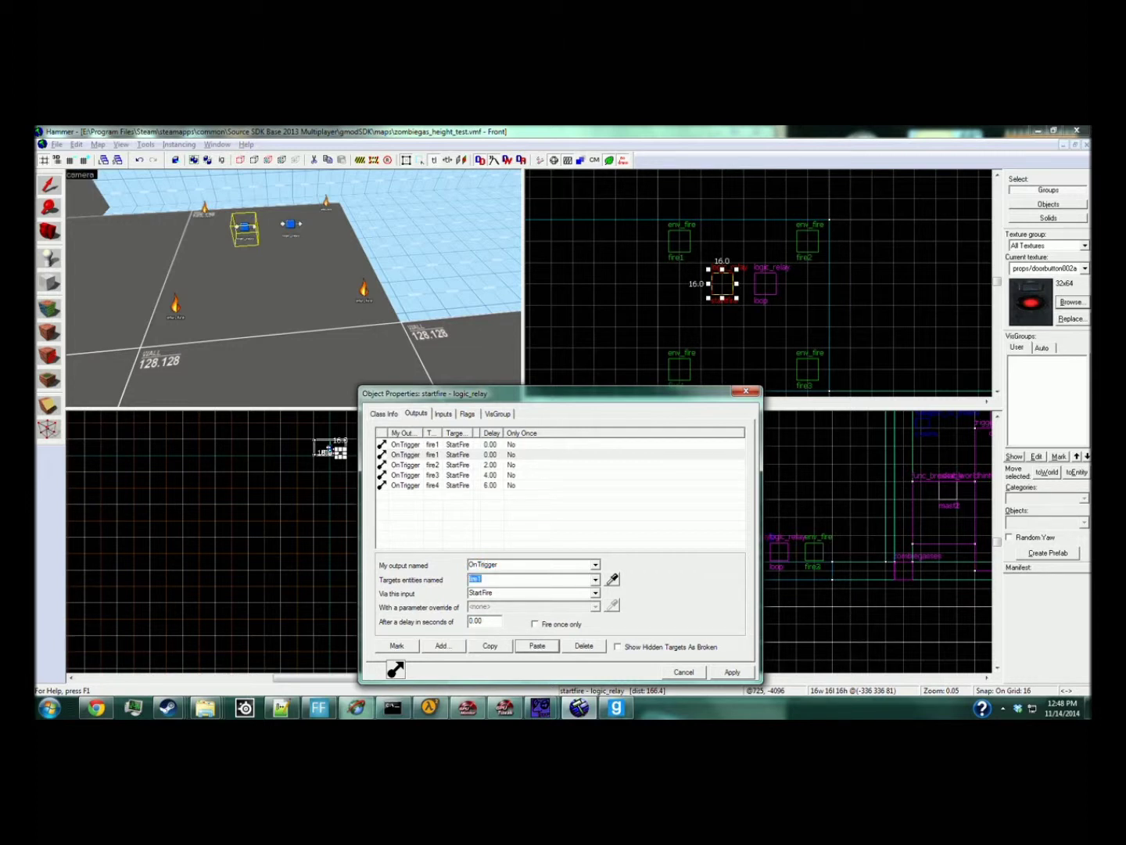
type("loop")
key("Tab")
type("Trig")
left_click_drag(460, 623, 490, 617)
type("8")
left_click(728, 672)
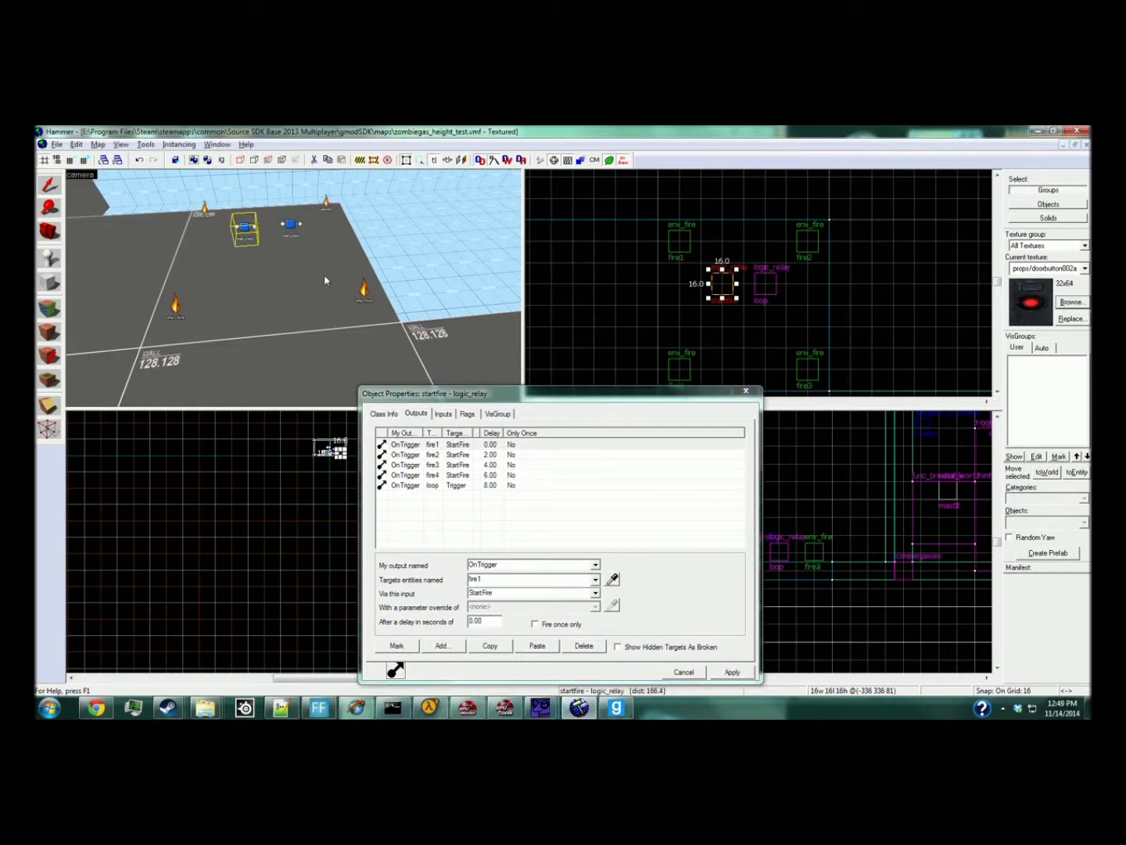
Step: Add an OnTrigger output to the loop relay that sends Trigger to startfire with a 0.01 second delay
left_click(292, 226)
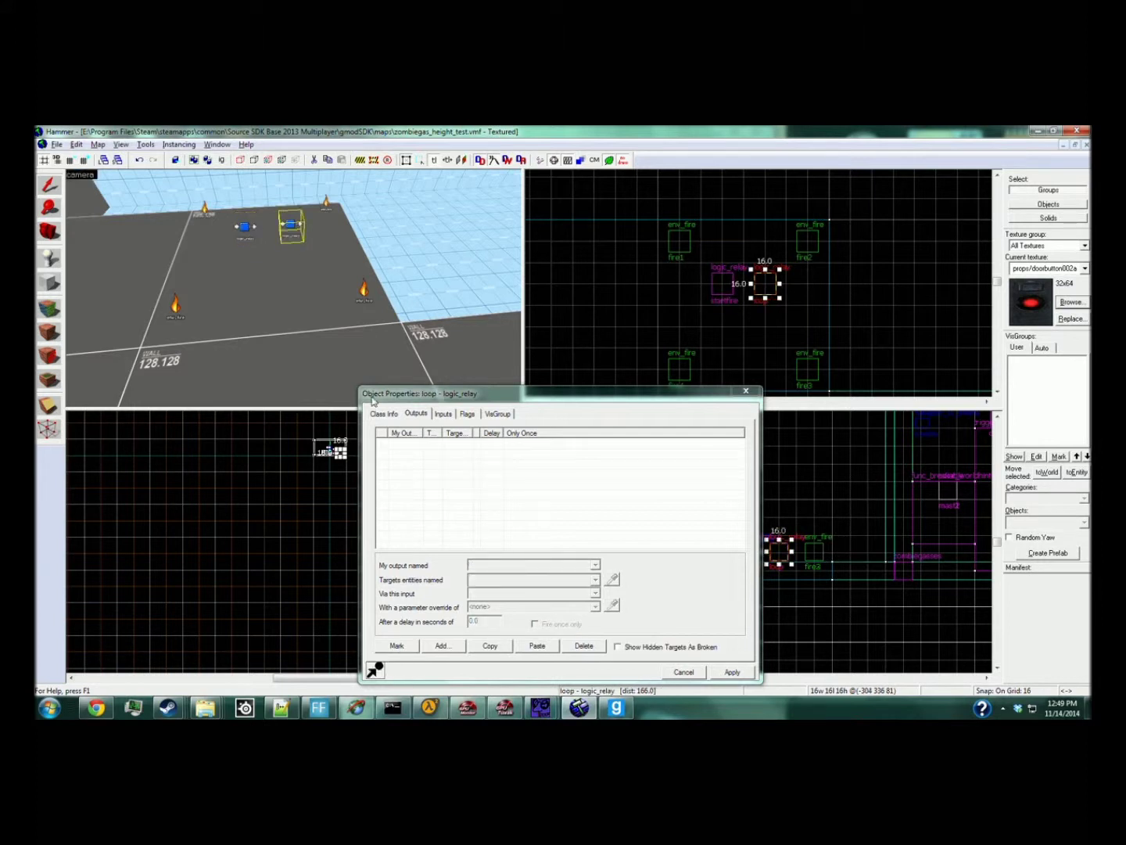
left_click(442, 646)
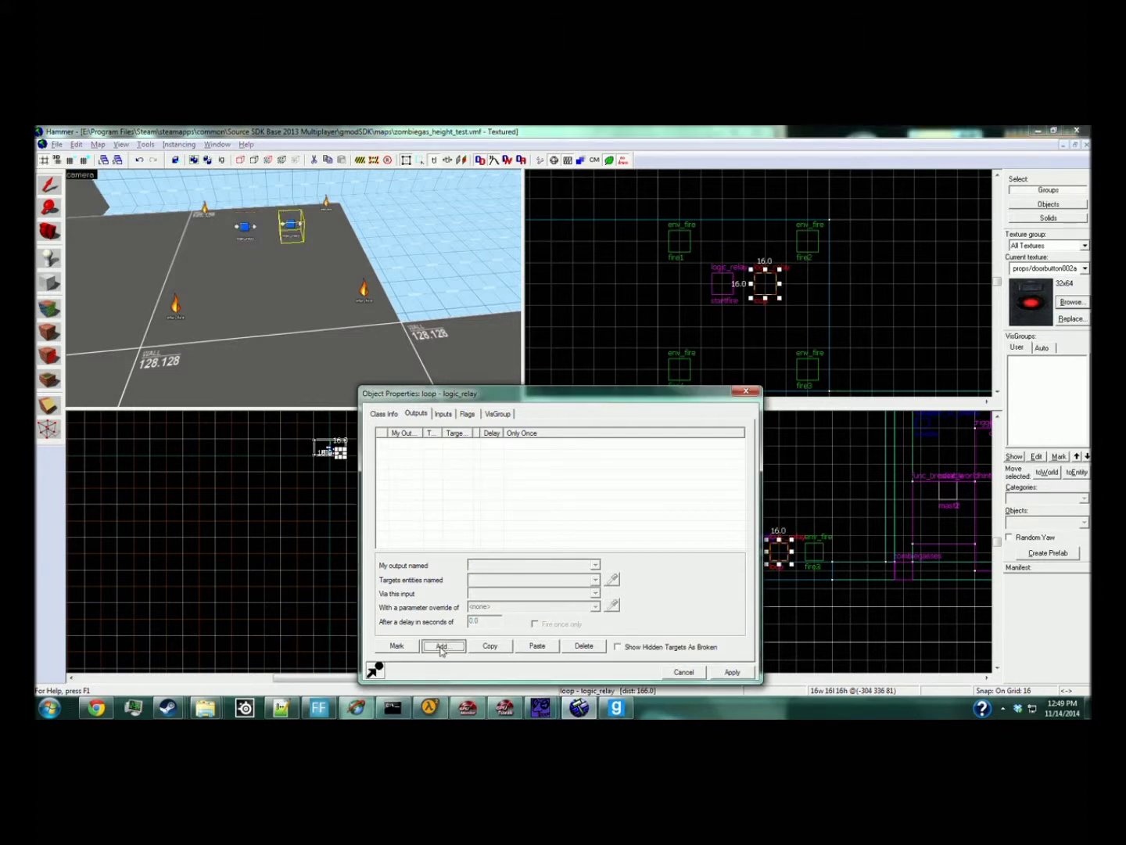
type("OnTrigger ")
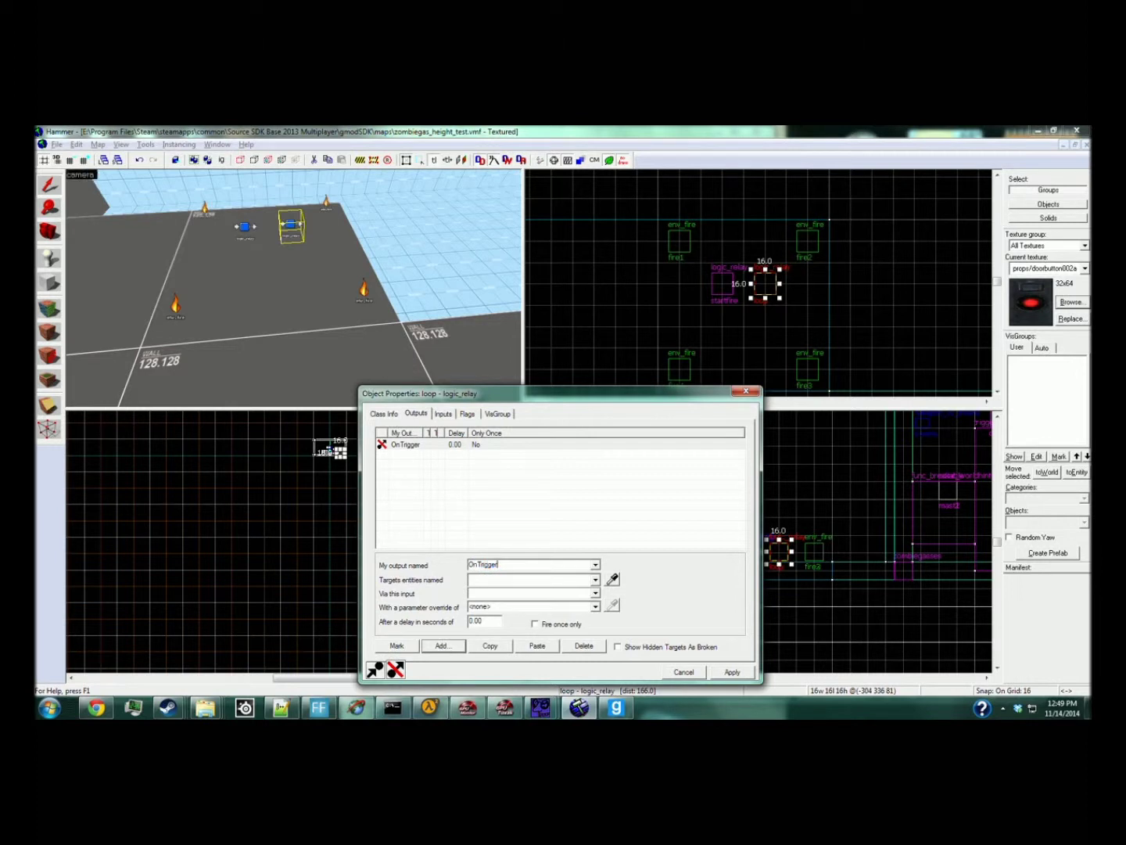
type("startfire")
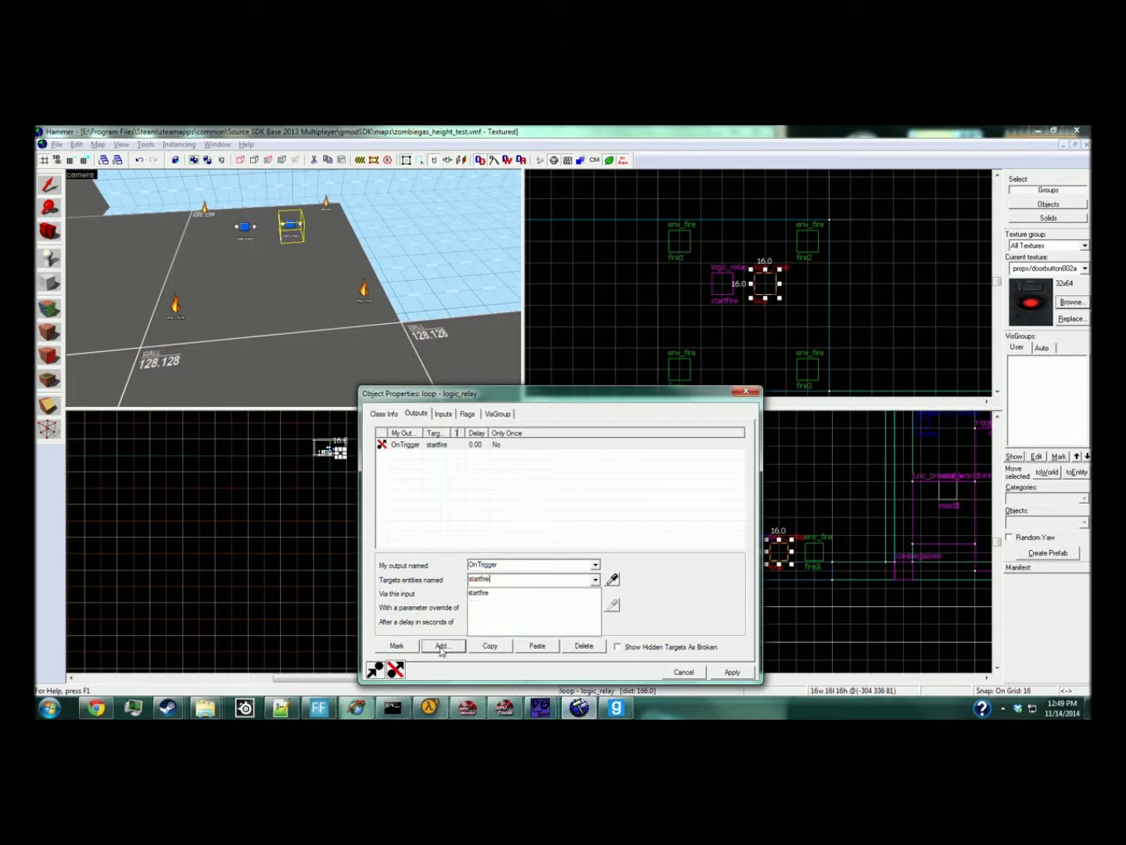
key("Tab")
type("tur")
key("BackSpace")
key("BackSpace")
type("rigger")
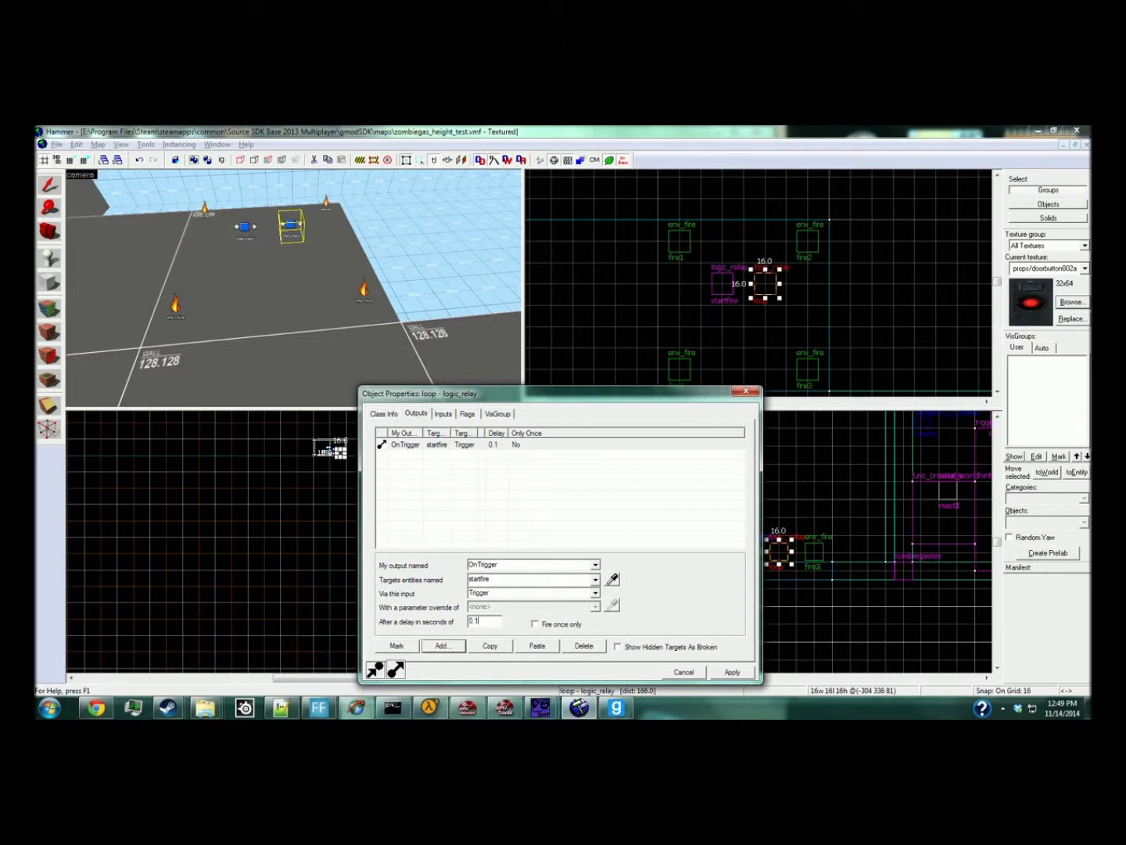
type("01")
left_click(733, 672)
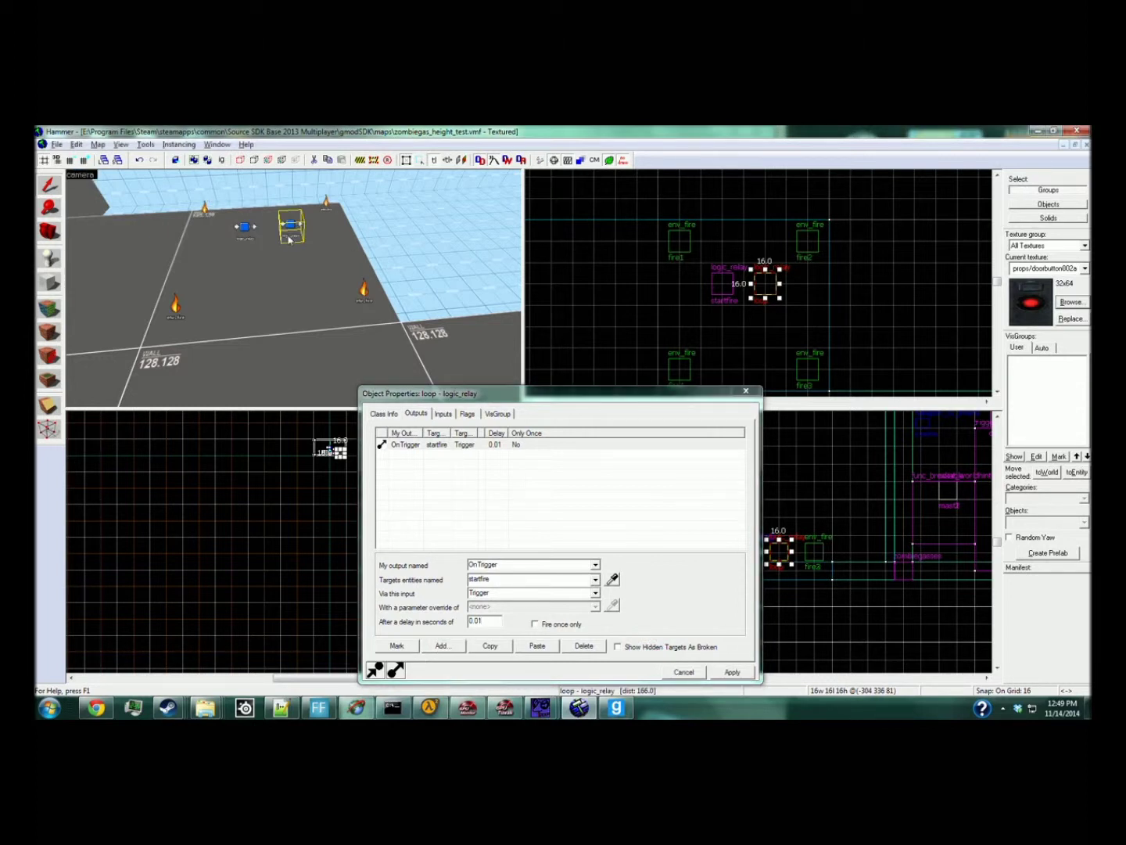
Step: Review the outputs of the startfire and loop relays and close the object properties
left_click(244, 229)
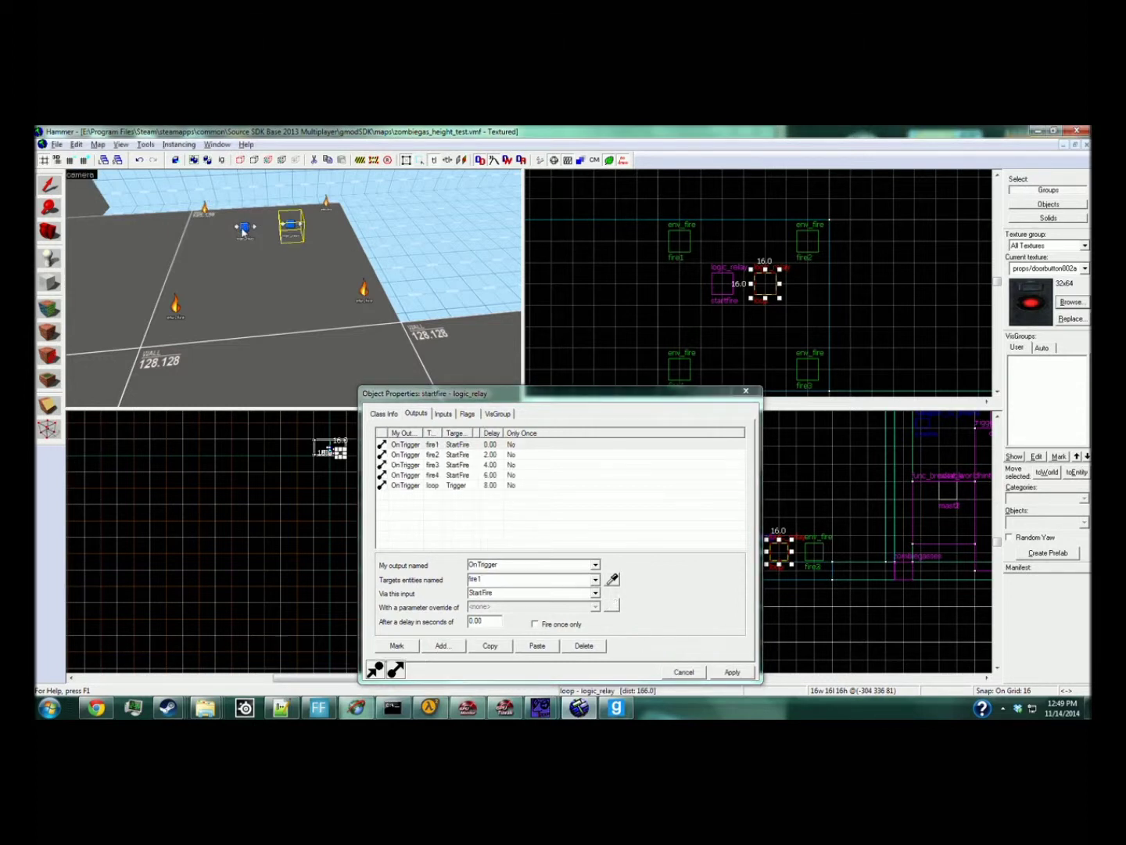
left_click(290, 227)
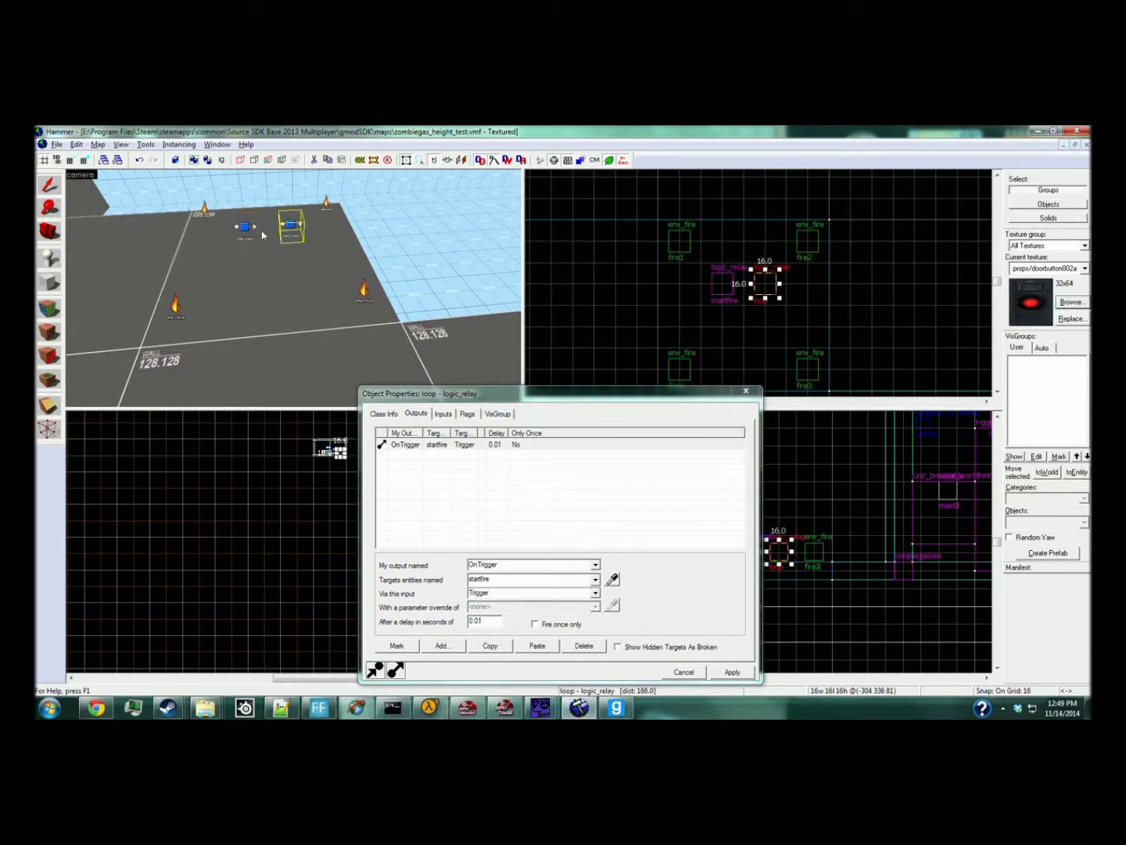
left_click(693, 671)
Step: Create a 16 by 16 unit block brush, 48 units high, on the floor beside fire4
key("z")
key("z")
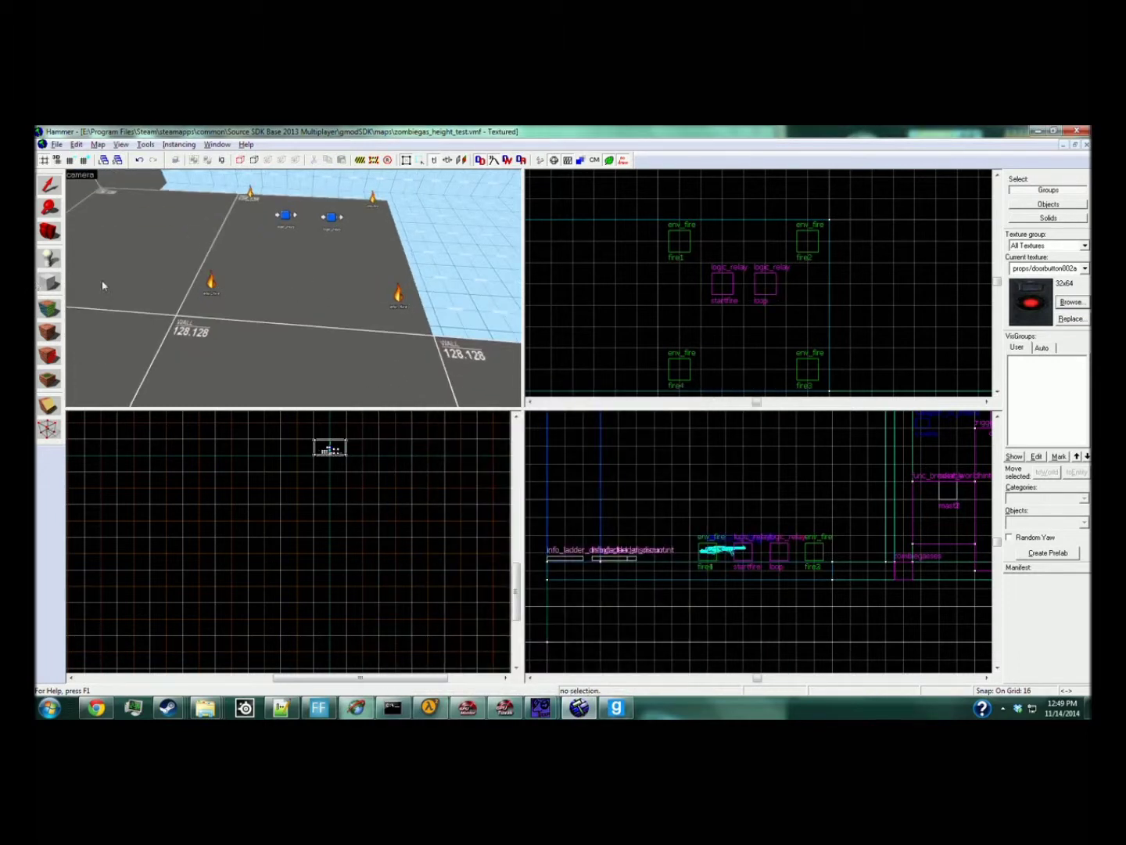
left_click(49, 282)
middle_click_drag(795, 342, 800, 249)
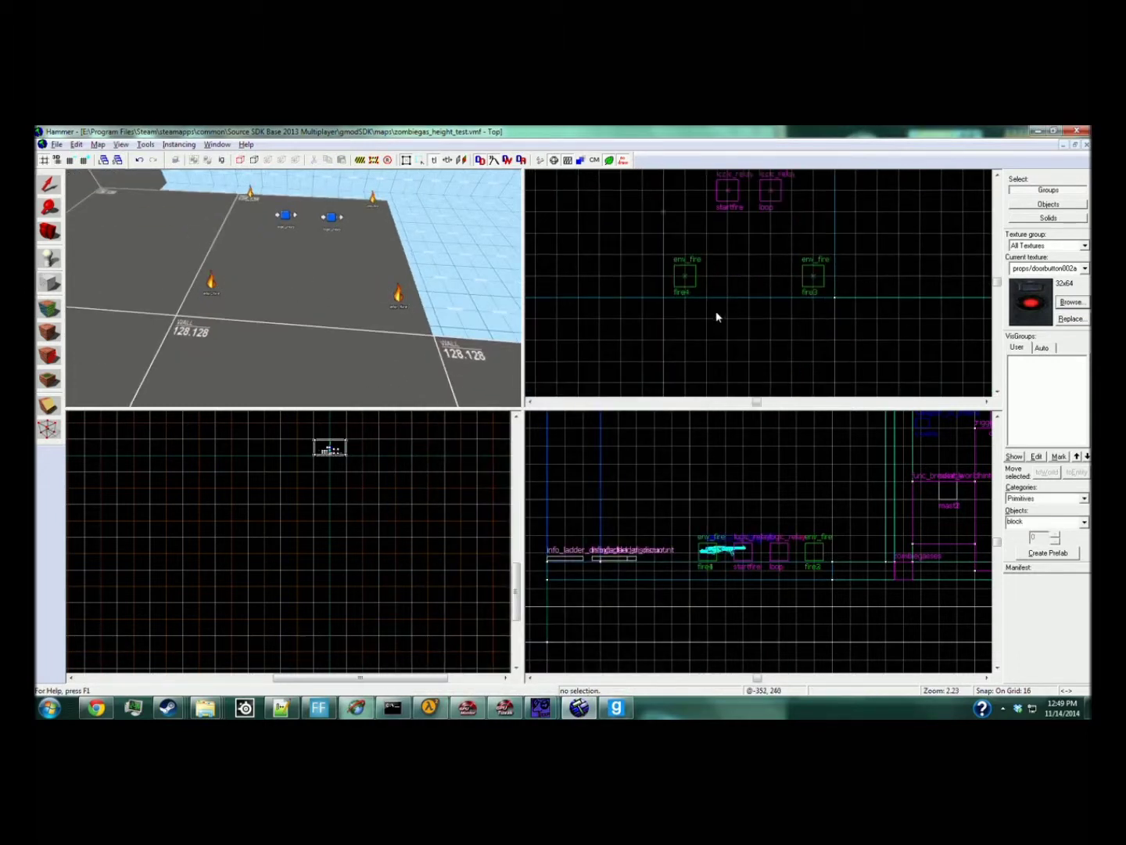
left_click_drag(708, 306, 729, 320)
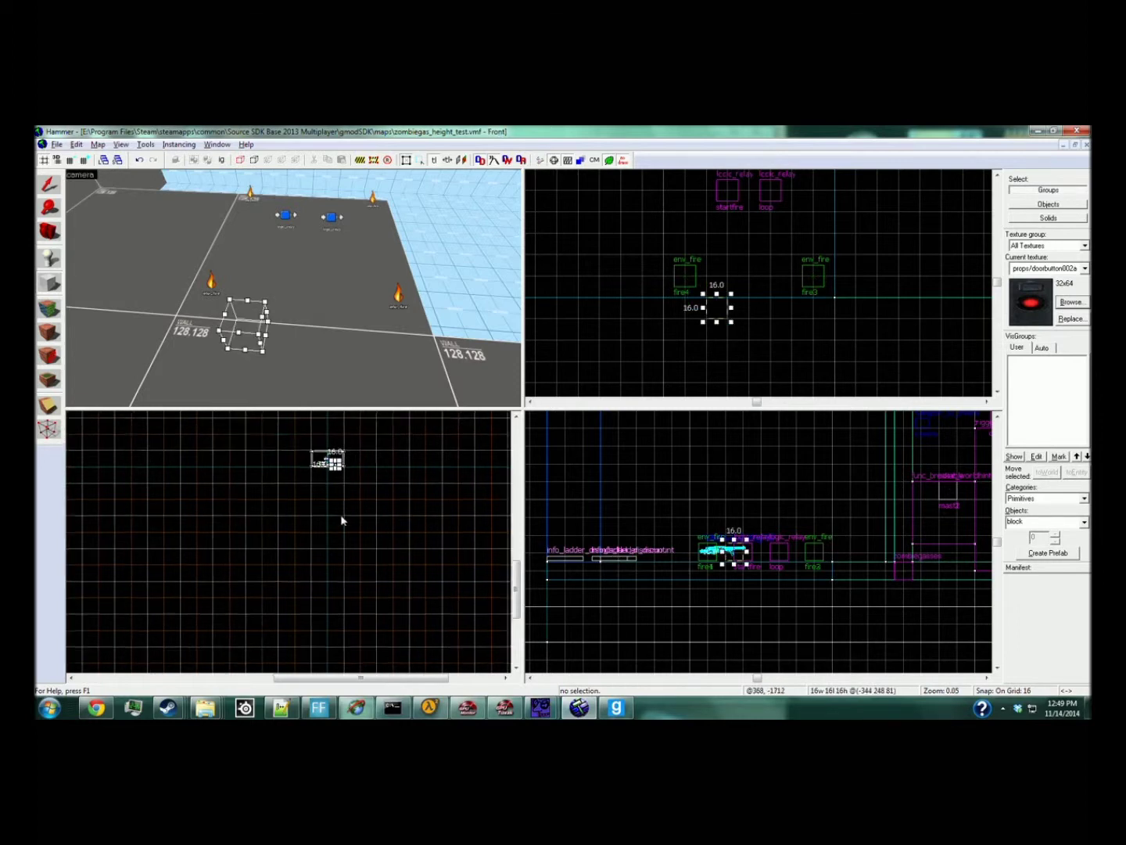
scroll(306, 478, "up", 4)
scroll(225, 560, "up", 5)
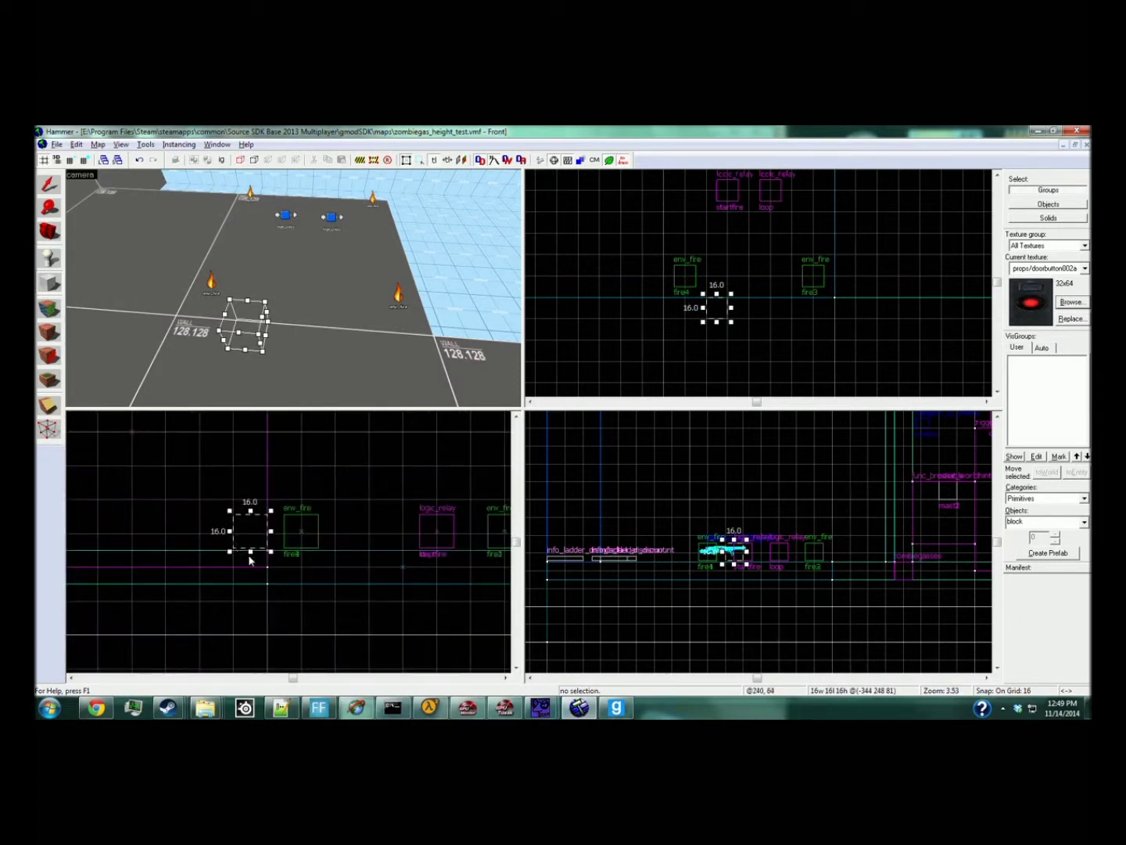
left_click_drag(250, 511, 250, 462)
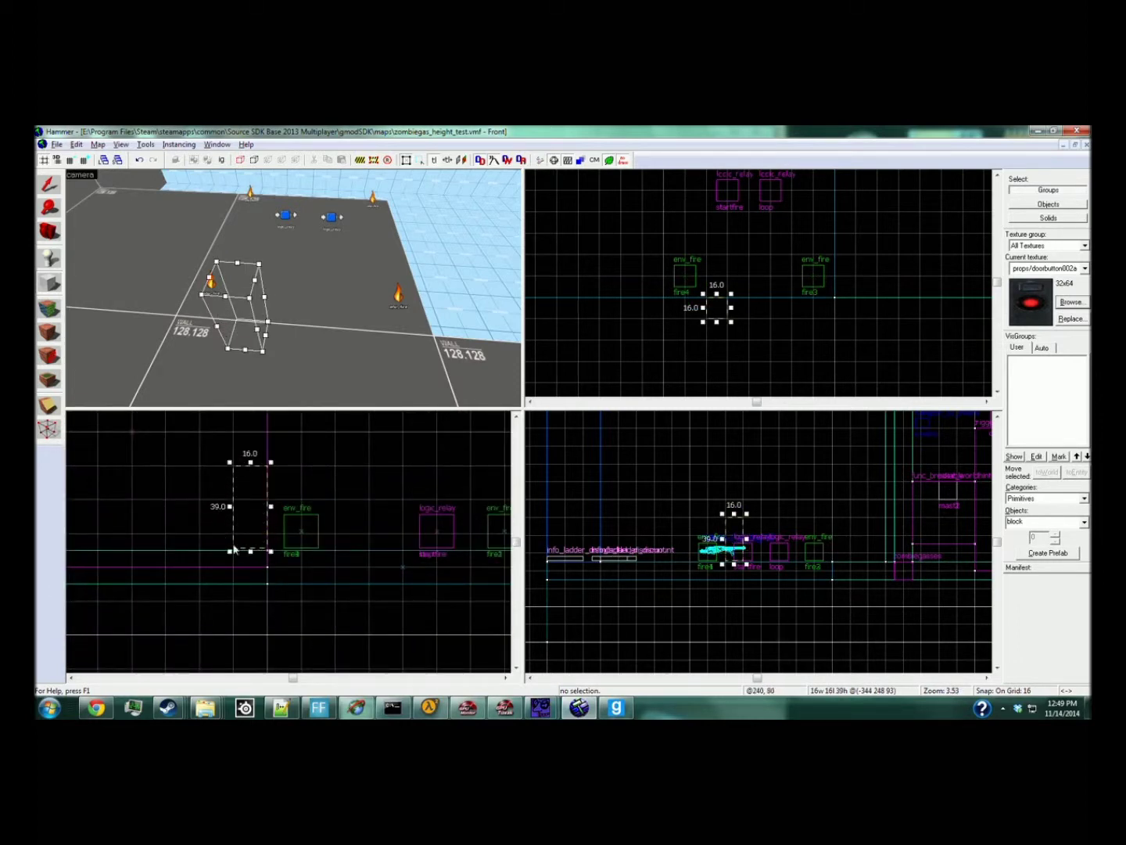
left_click_drag(251, 554, 250, 571)
key("Return")
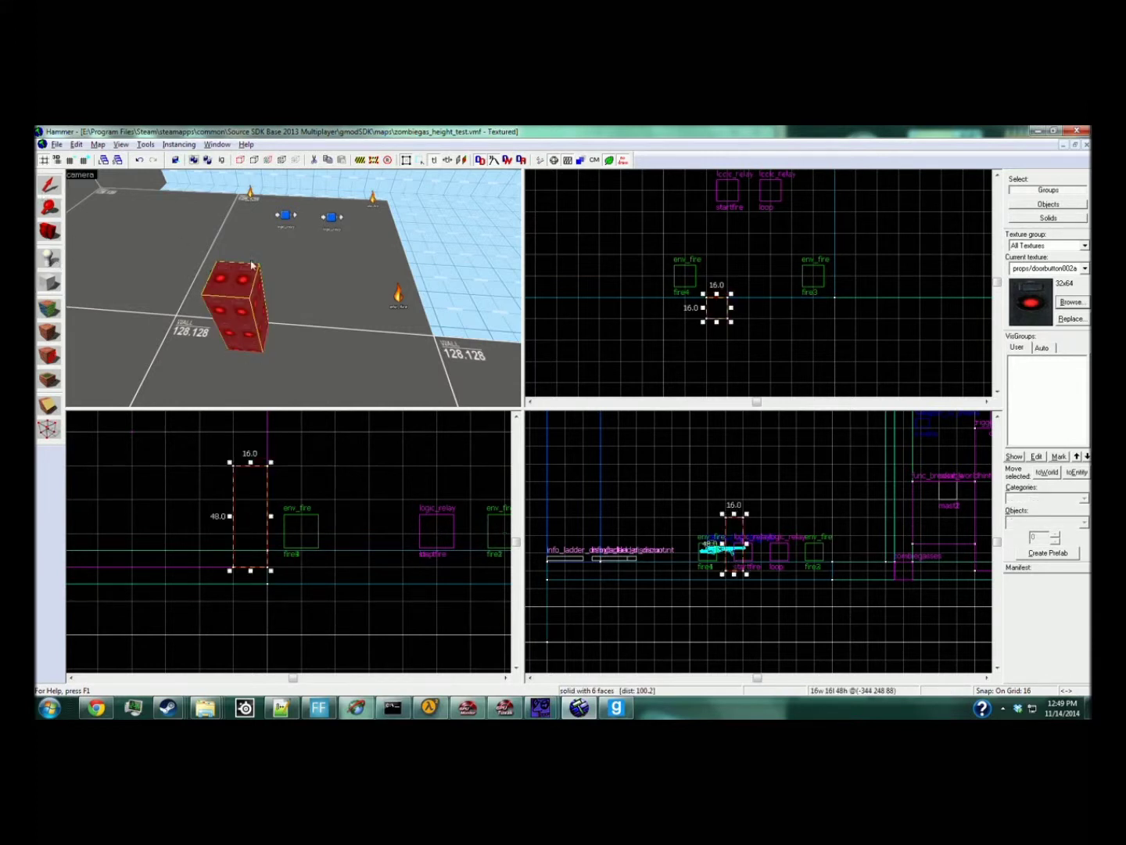
Step: Turn the block into a func_button entity and enable its Don't move flag
key("ctrl+t")
type("func_button")
key("Return")
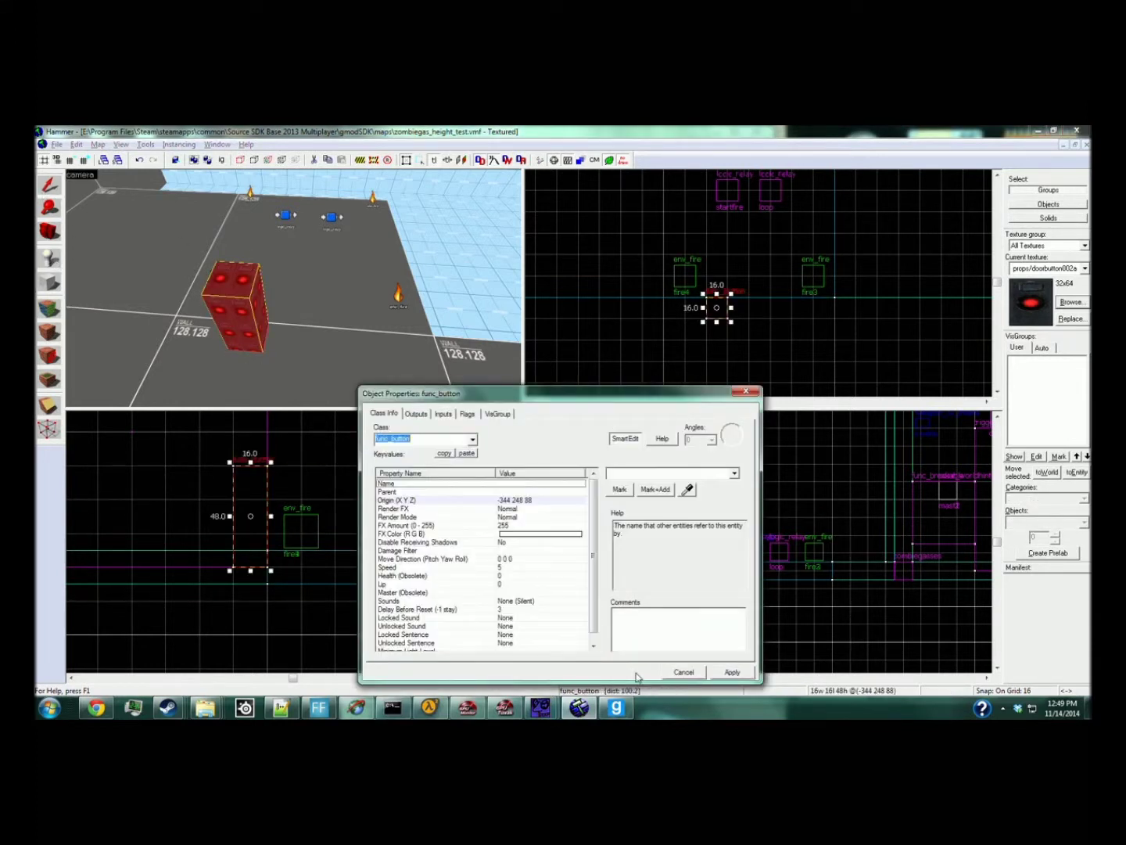
left_click(464, 414)
left_click(381, 434)
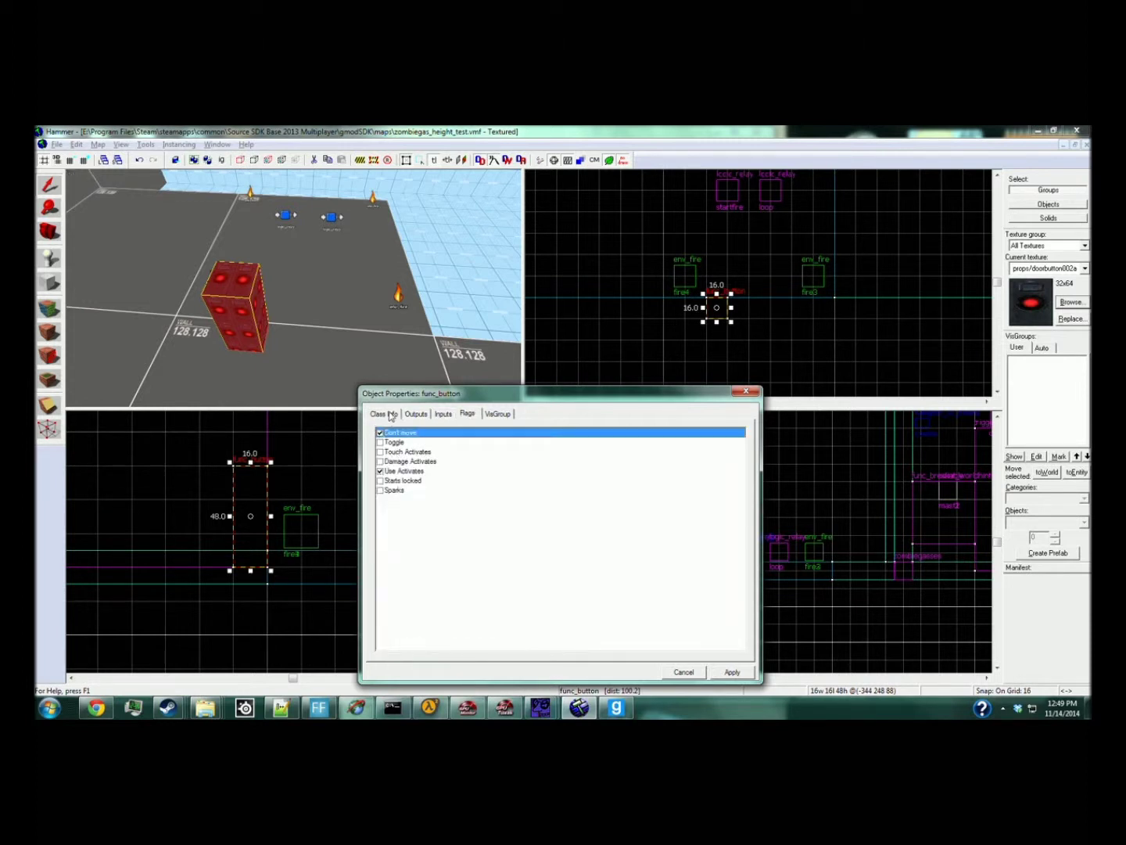
left_click(387, 413)
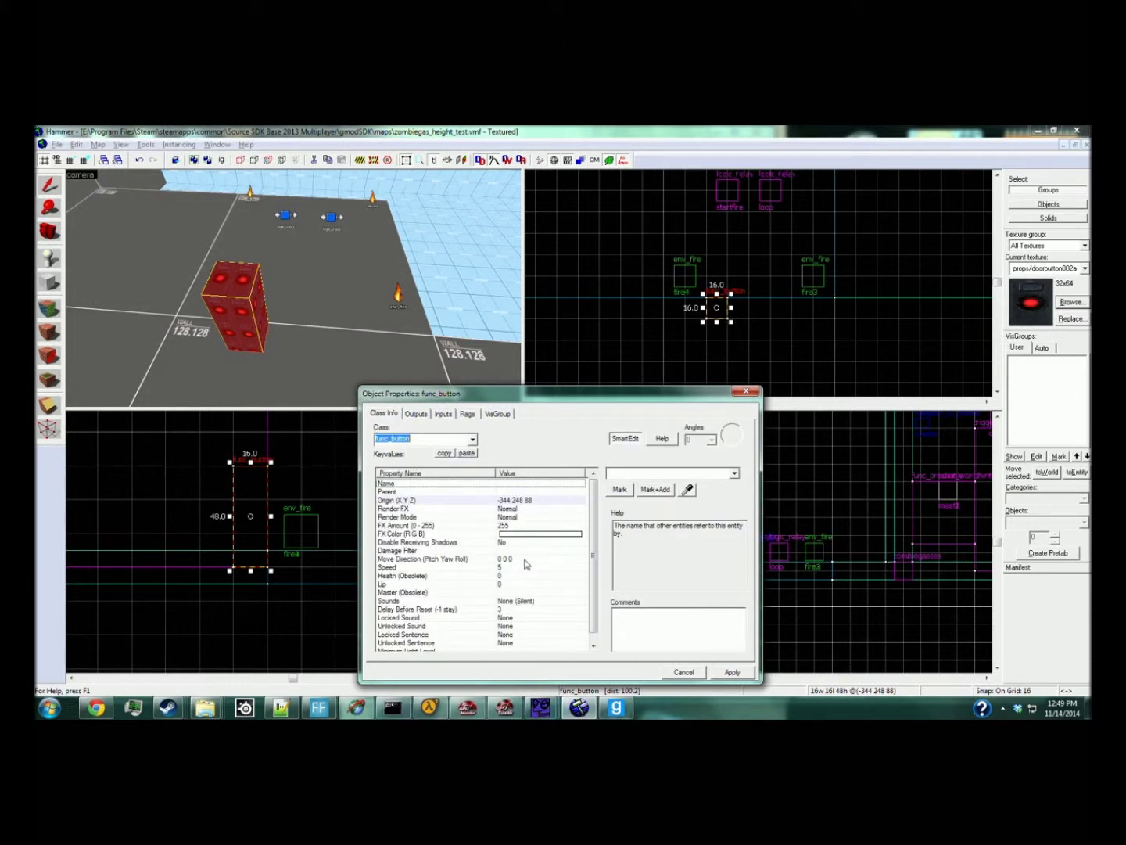
left_click(734, 672)
Step: Add an OnPressed output to the button that sends Trigger to startfire with no delay
left_click(416, 414)
left_click(442, 646)
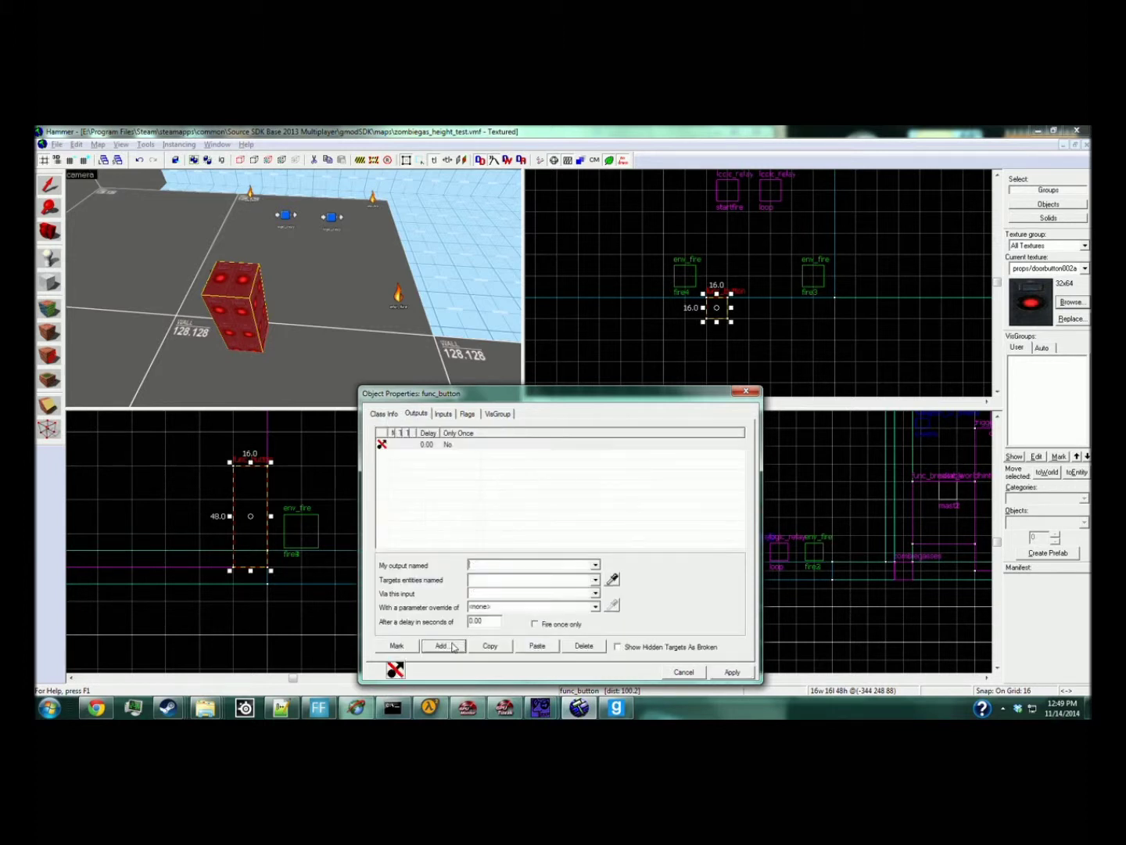
type("OnPres")
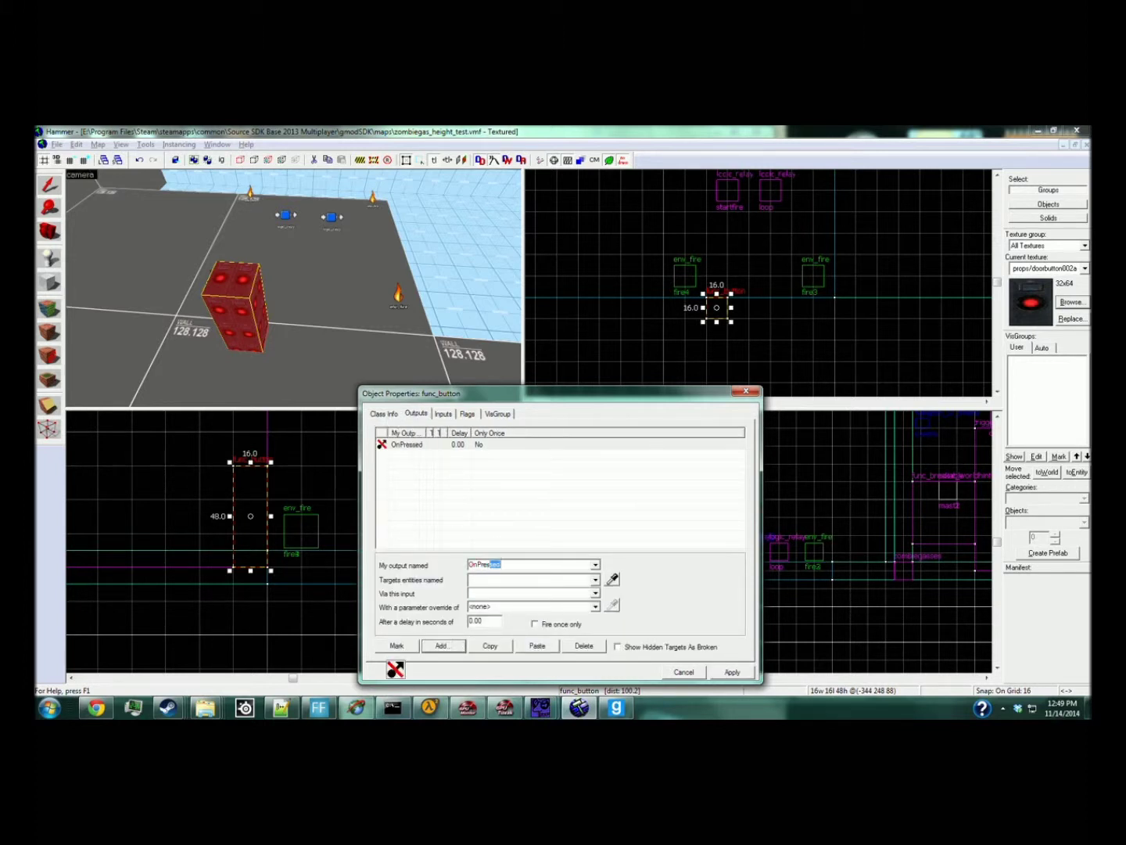
type("sed")
key("Tab")
type("startfire")
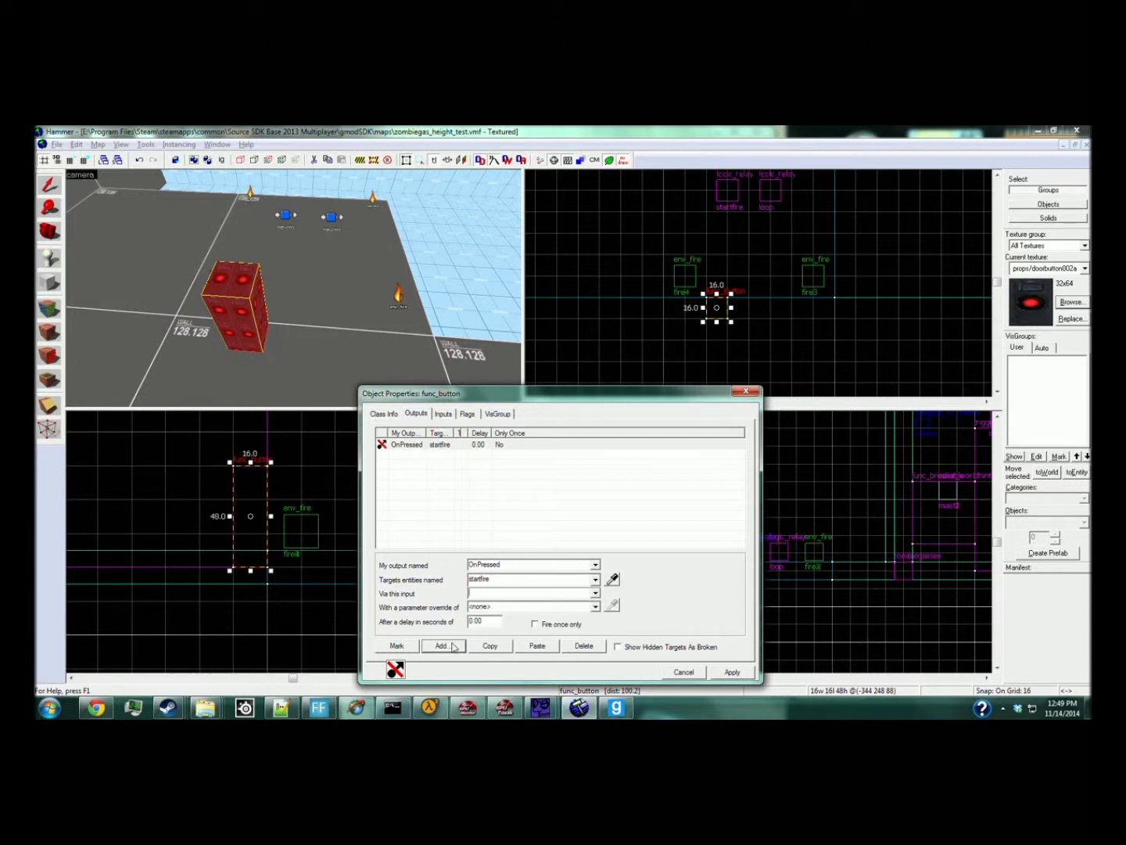
type("Trigger")
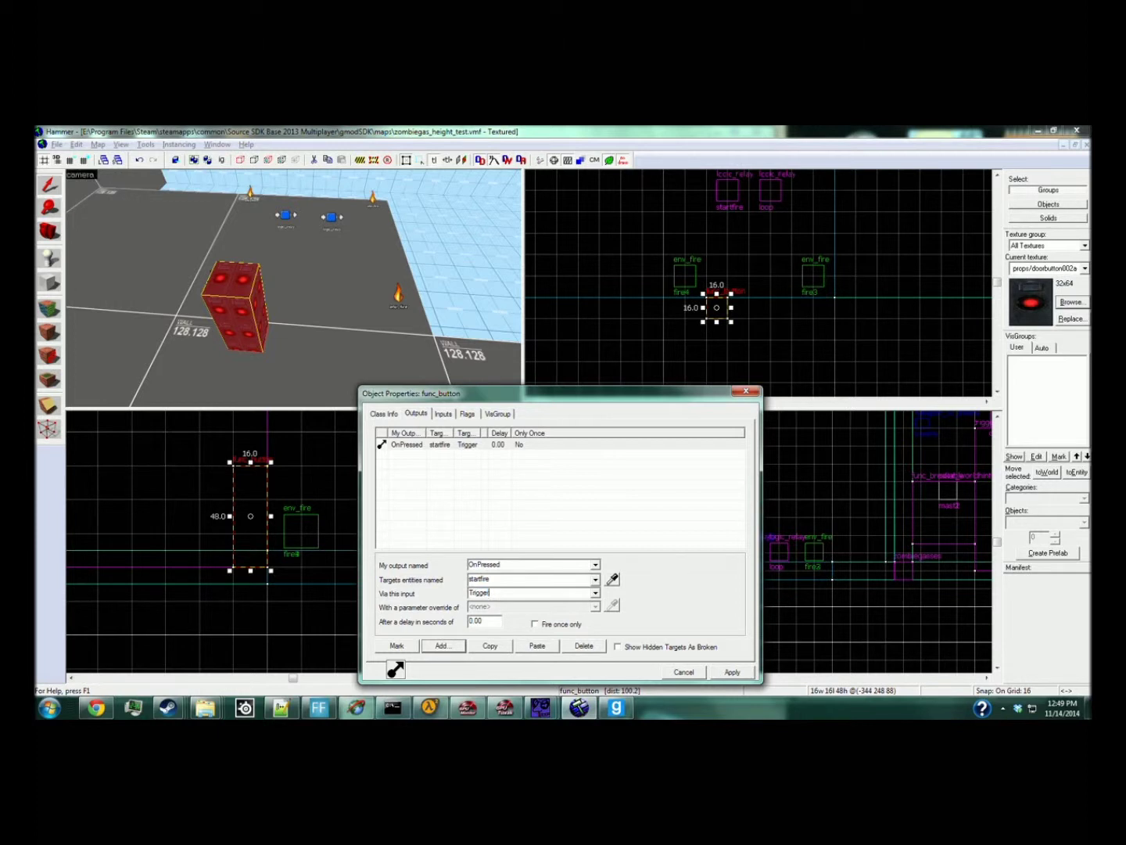
left_click(686, 673)
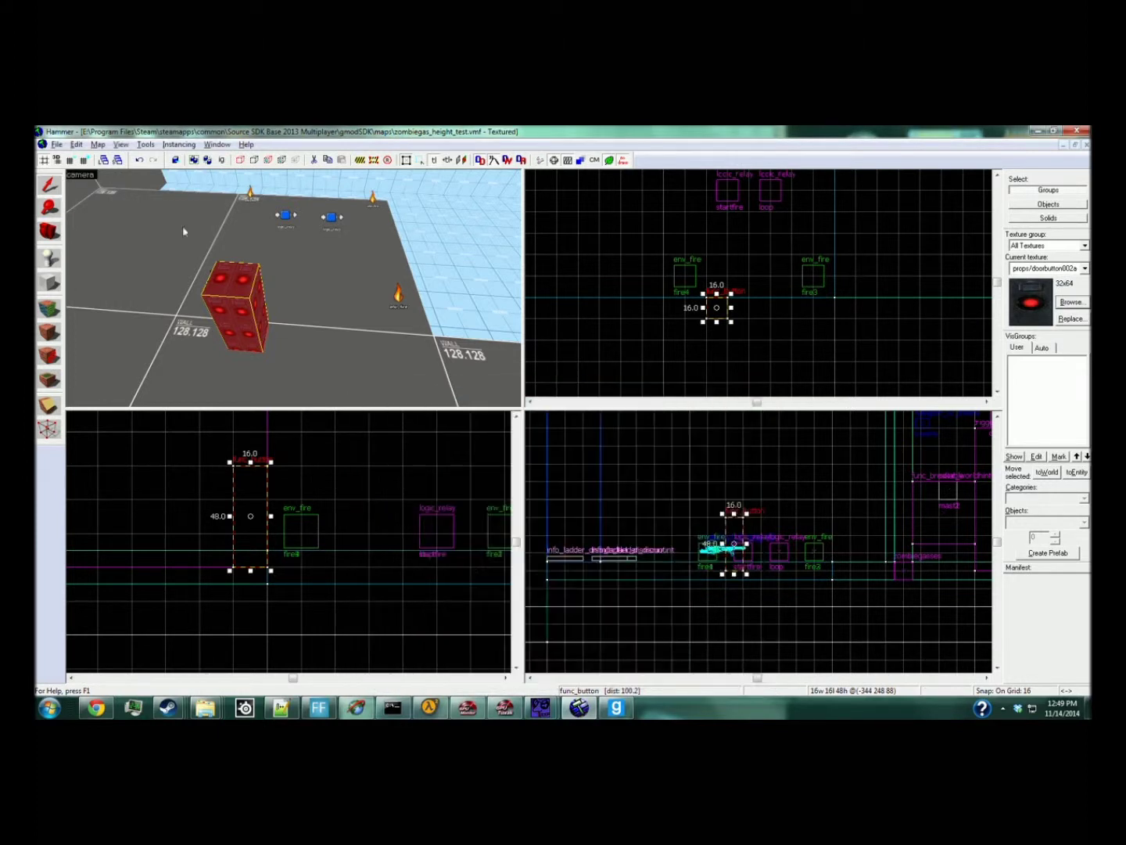
Step: Copy the button 48 units toward fire3 and change the copy's OnPressed output to send CancelPending to startfire
middle_click_drag(675, 241, 676, 277)
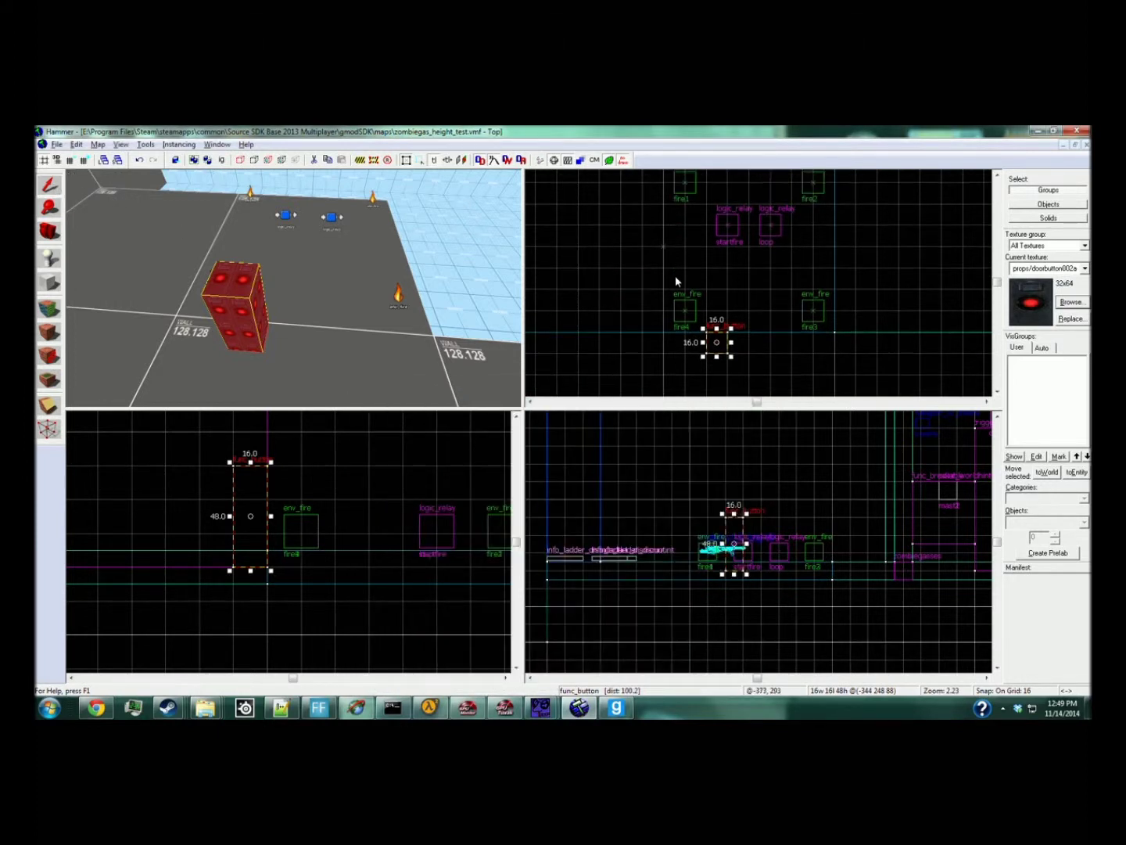
left_click_drag(723, 344, 790, 344)
key("alt+Return")
left_click(418, 414)
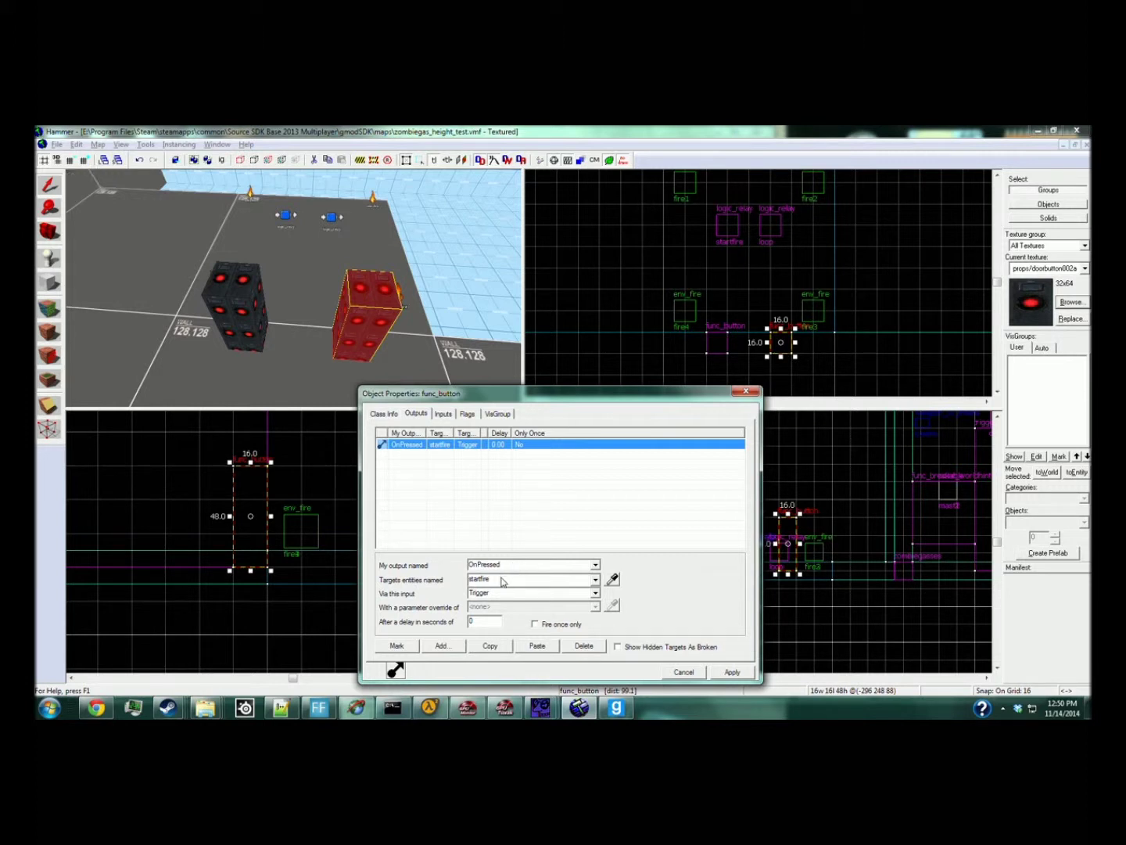
left_click(494, 594)
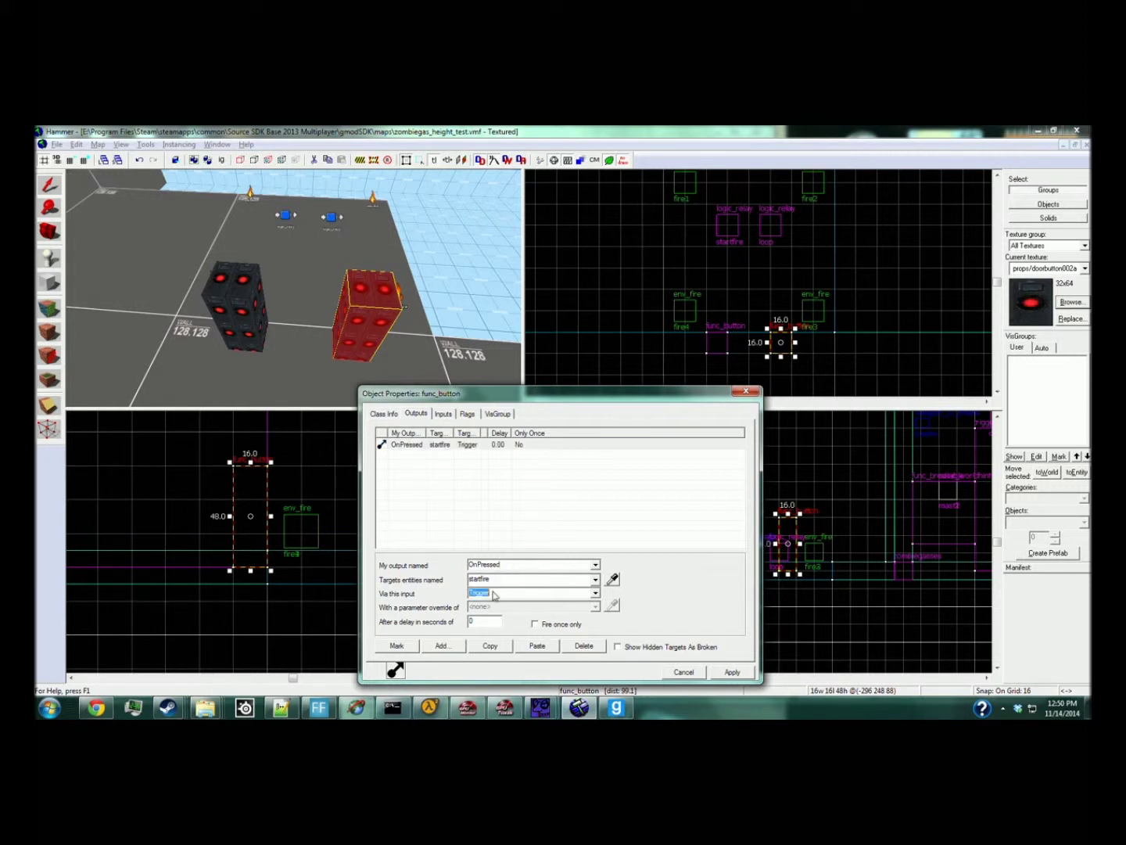
type("CancelPending")
left_click(552, 595)
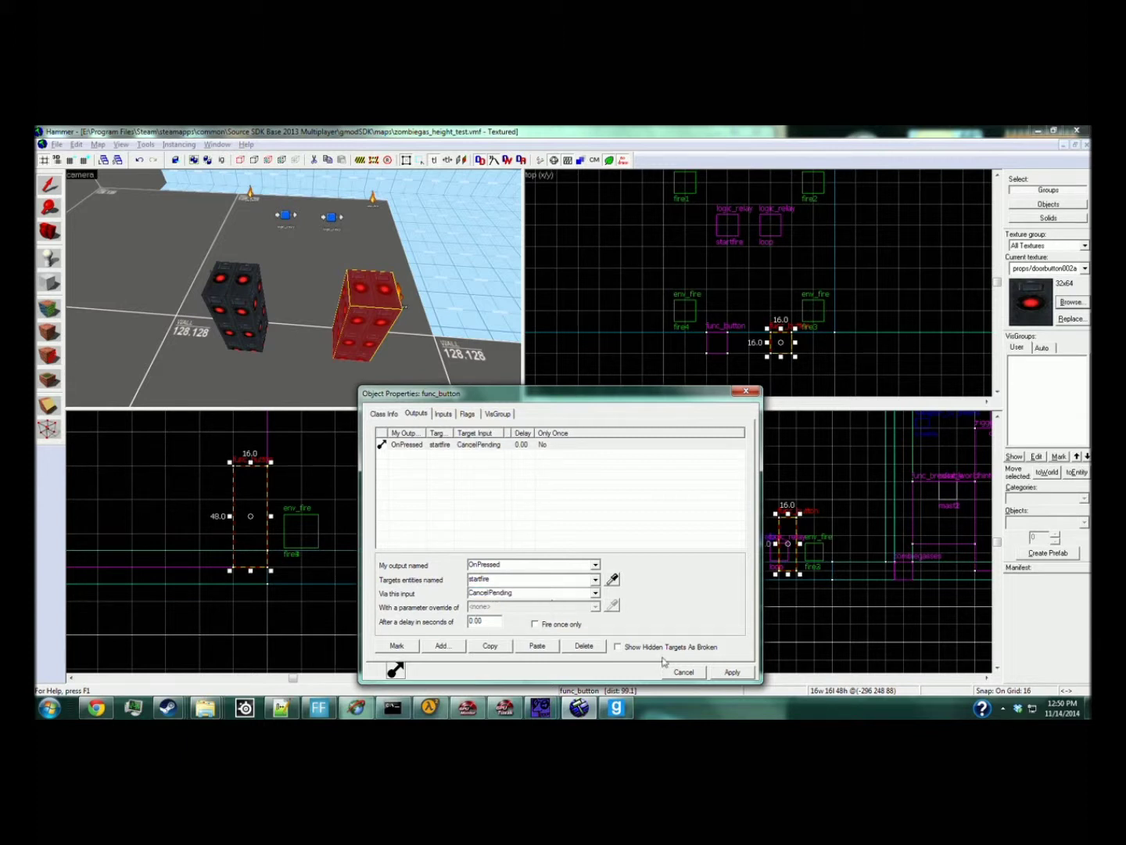
left_click(384, 357)
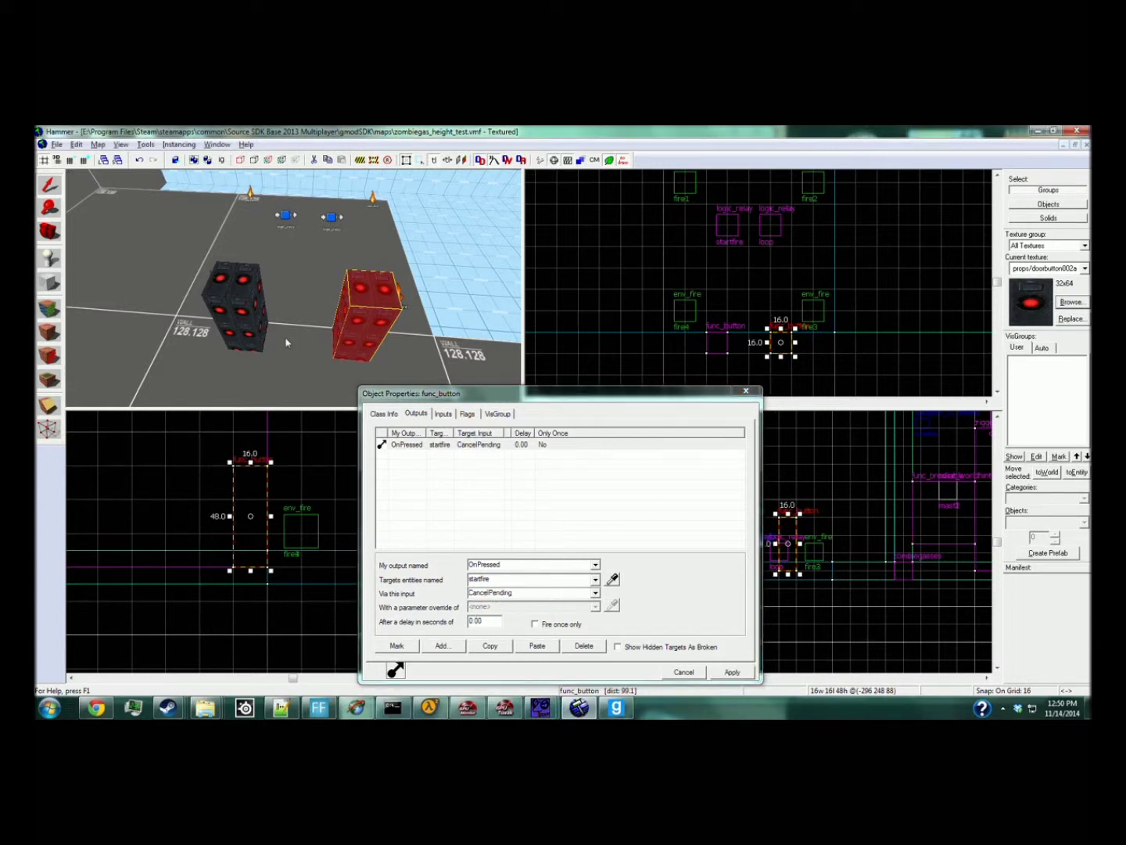
left_click(680, 673)
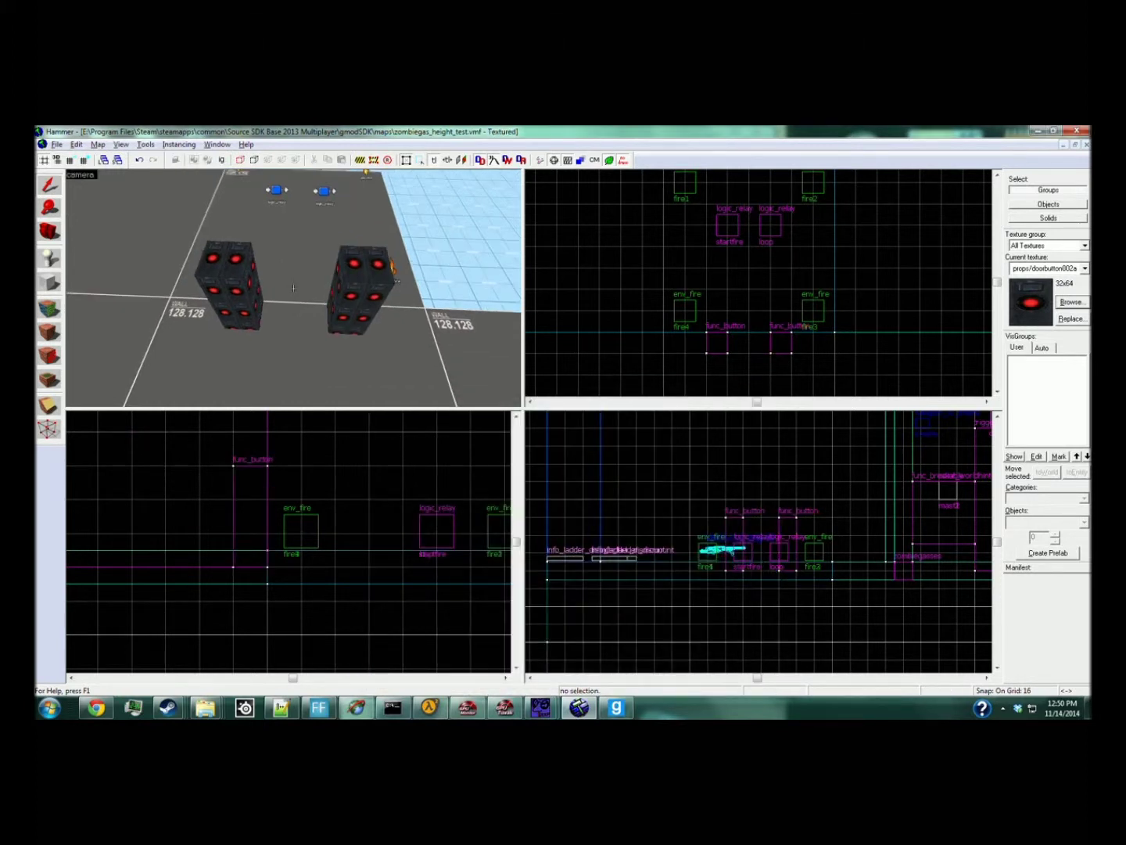
Step: Compile the map for testing in the game
key("F9")
left_click(571, 517)
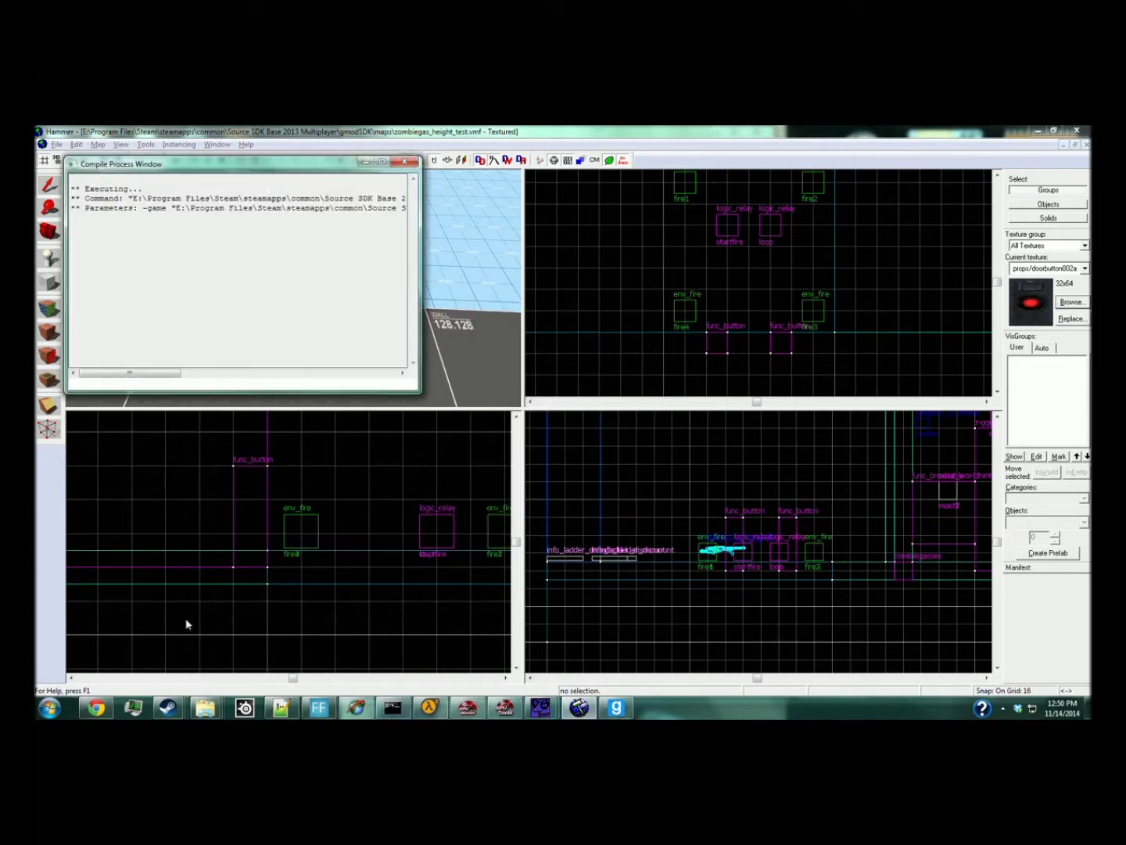
mouse_move(197, 713)
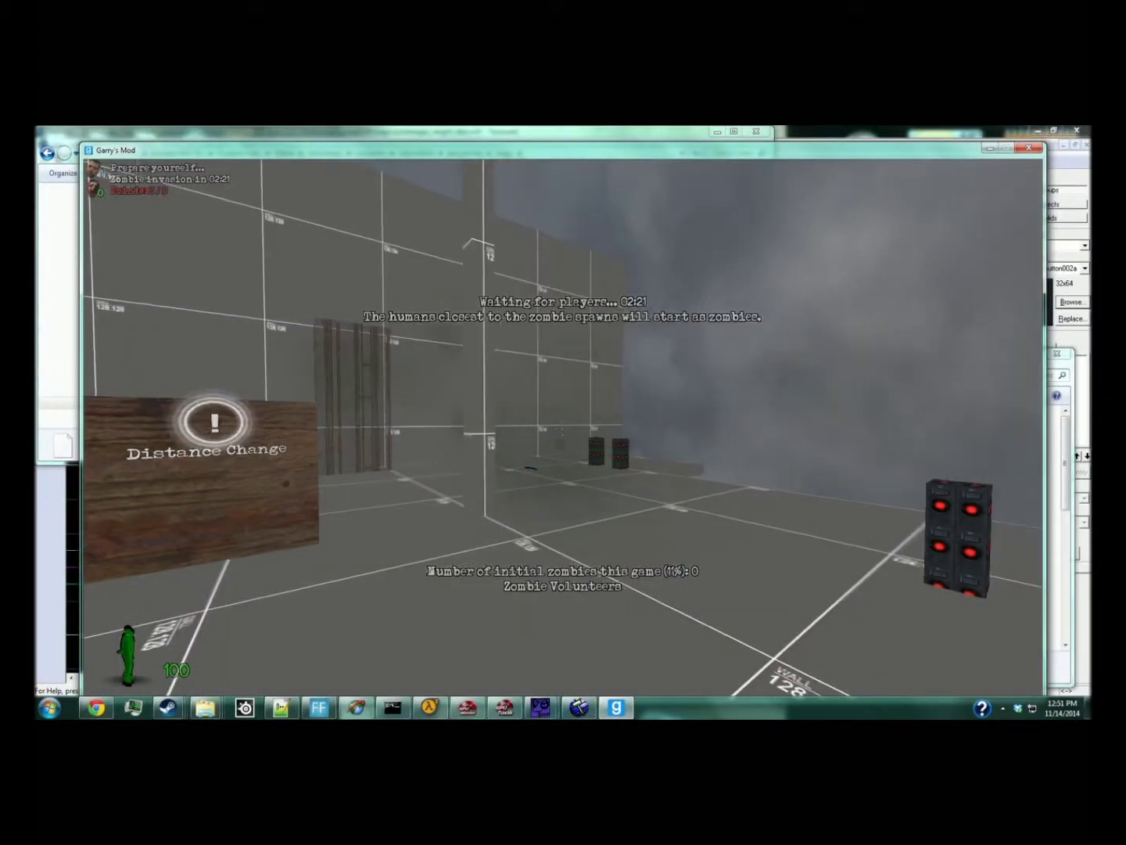
Step: Walk to the two buttons in the test map, activate the start button and check the looping sequence of the fires
key("w")
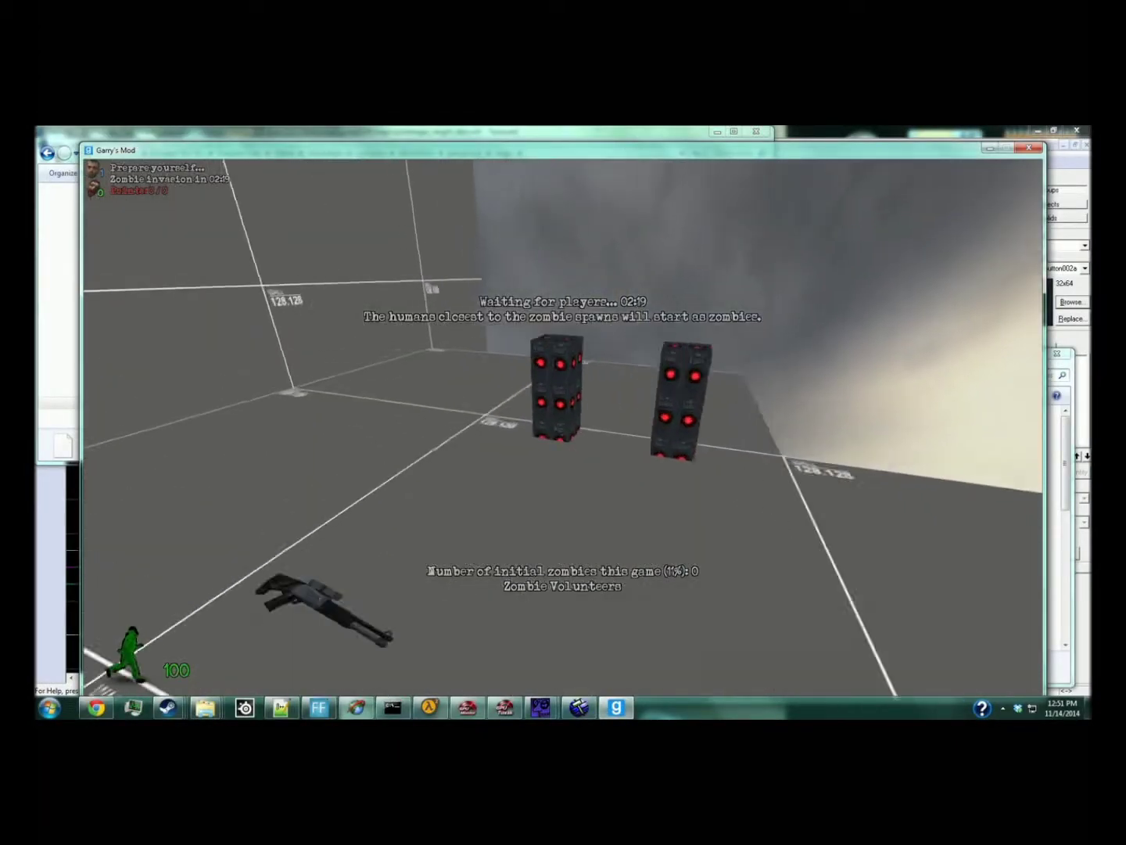
key("w")
key("w")
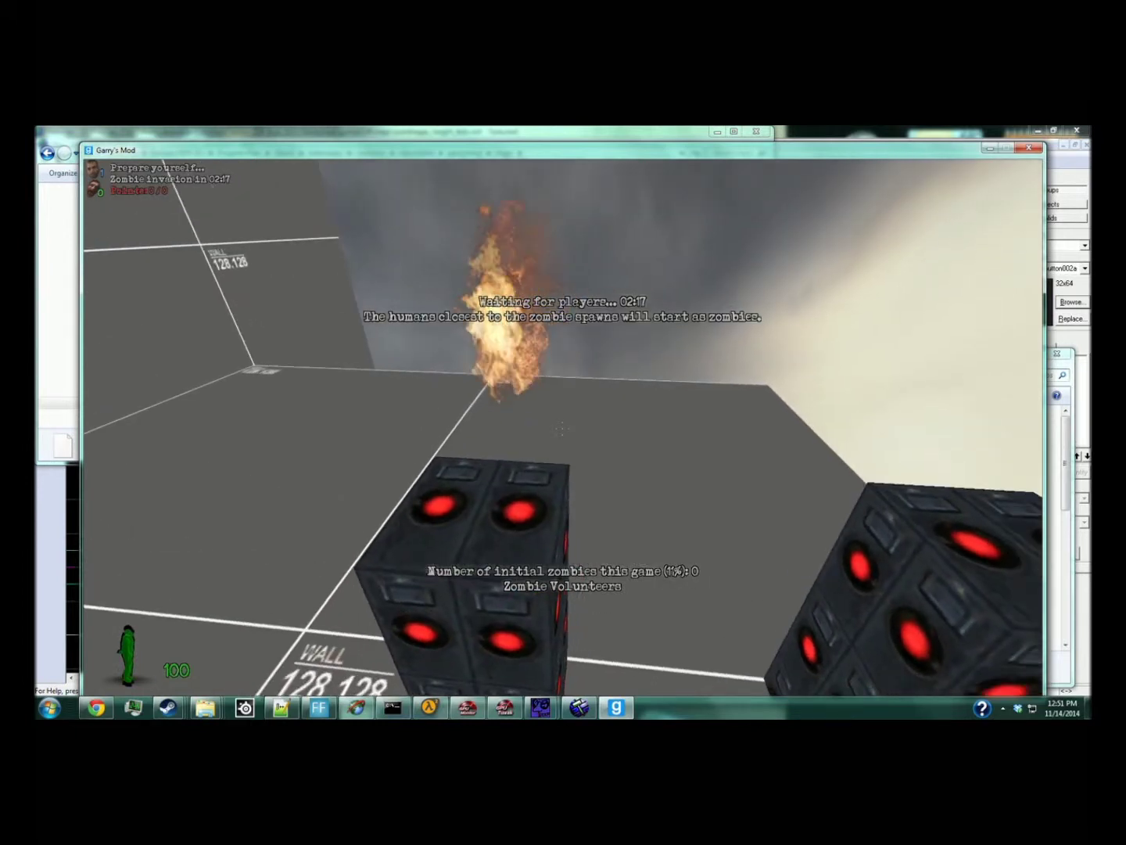
key("w")
key("w")
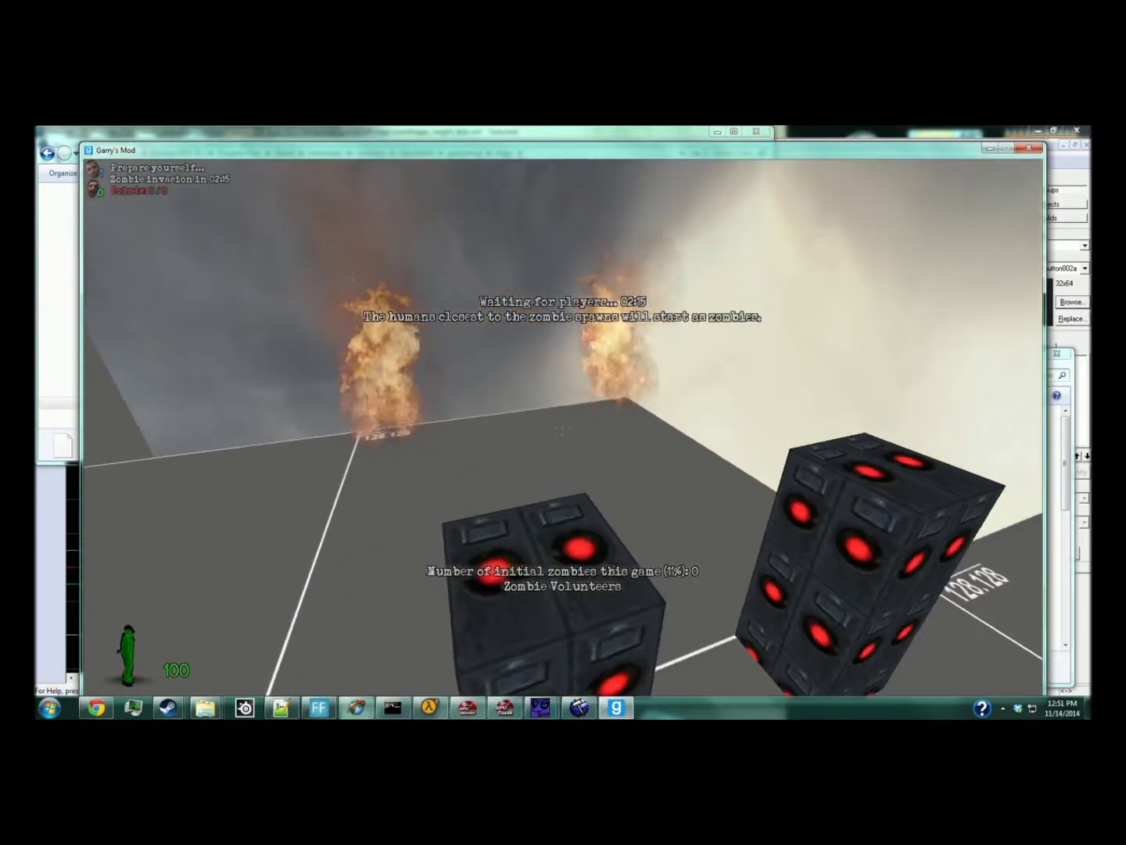
key("w")
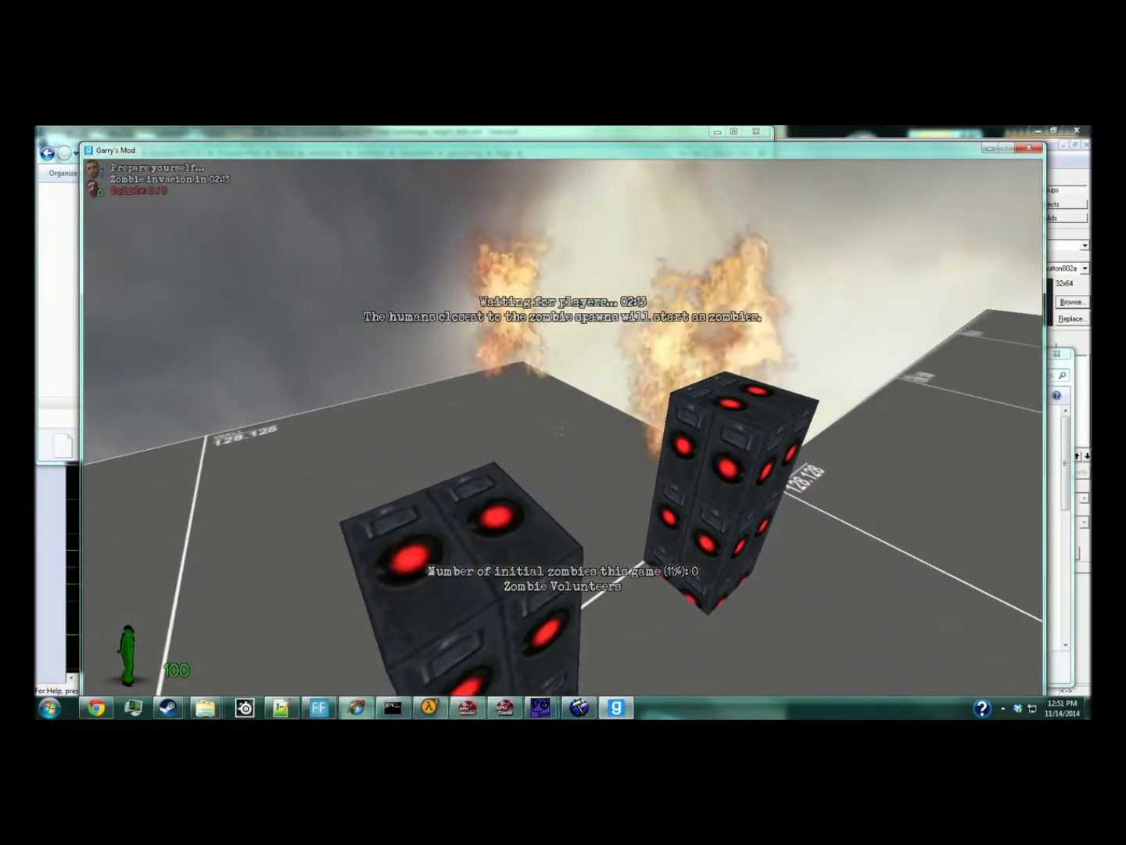
key("w")
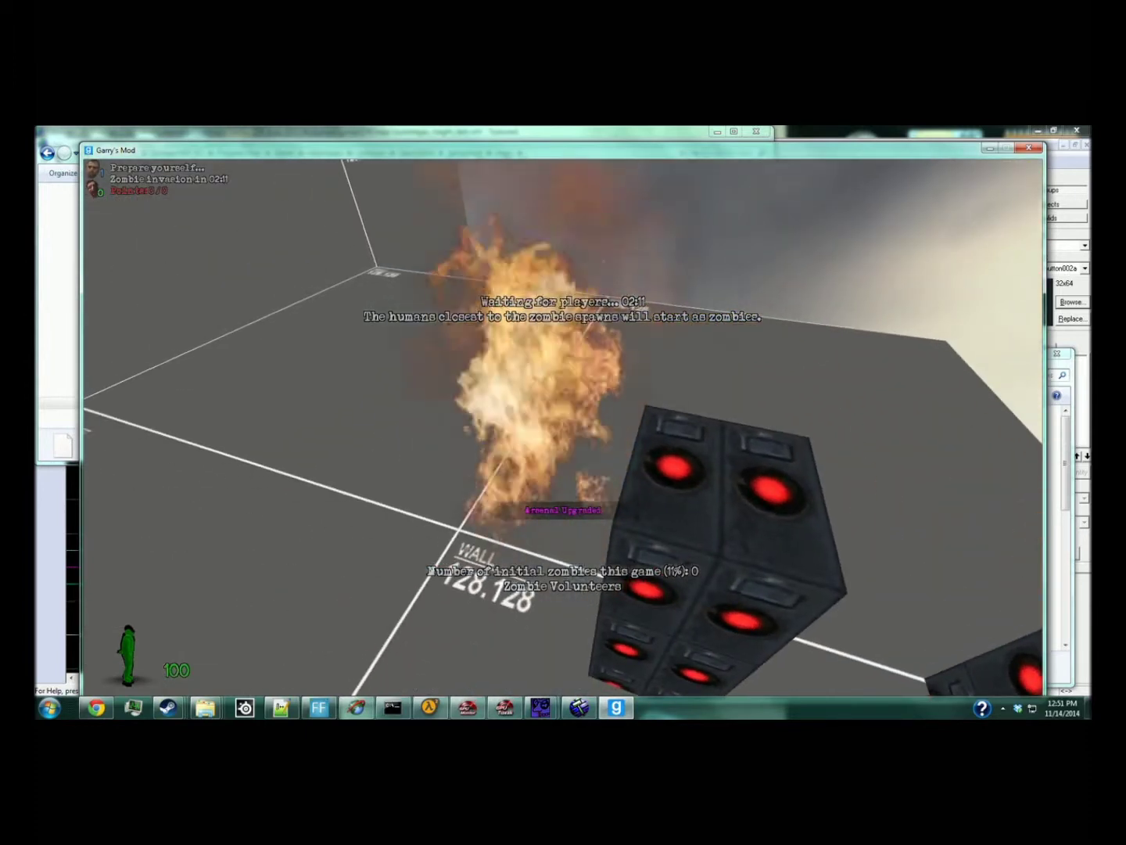
key("w")
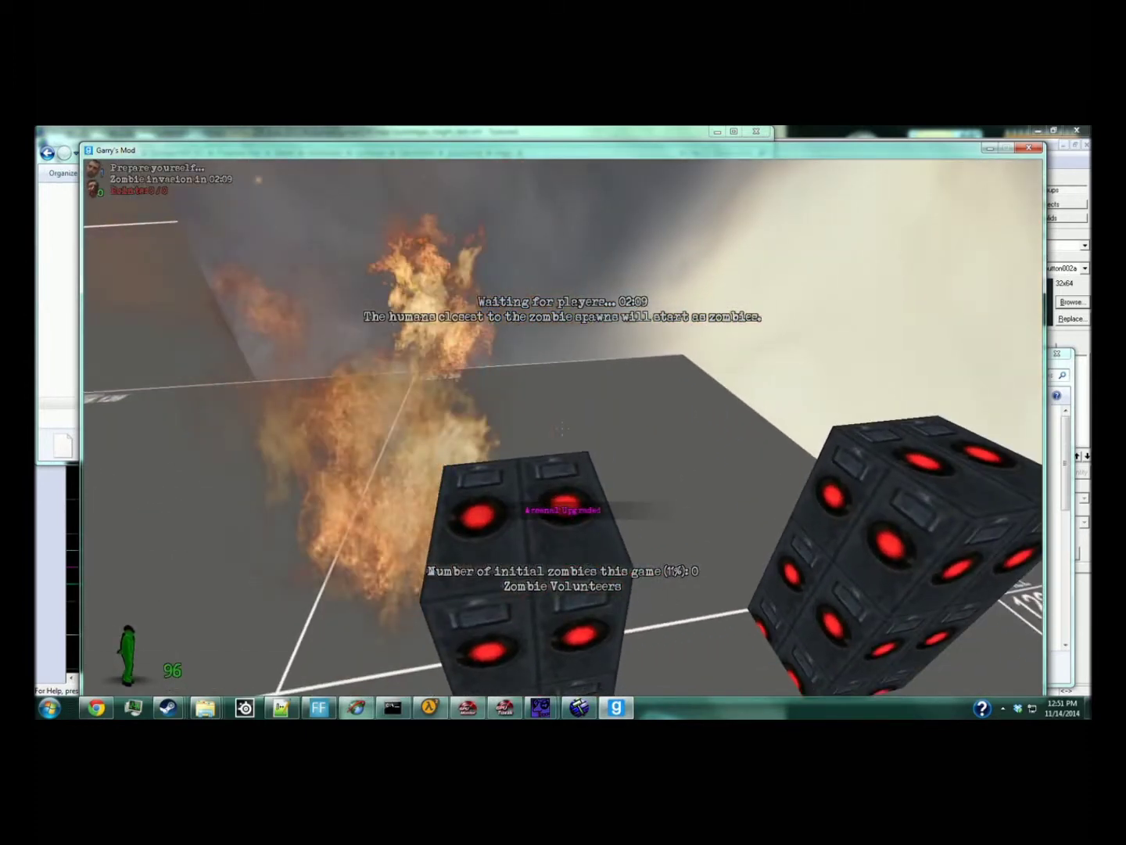
key("w")
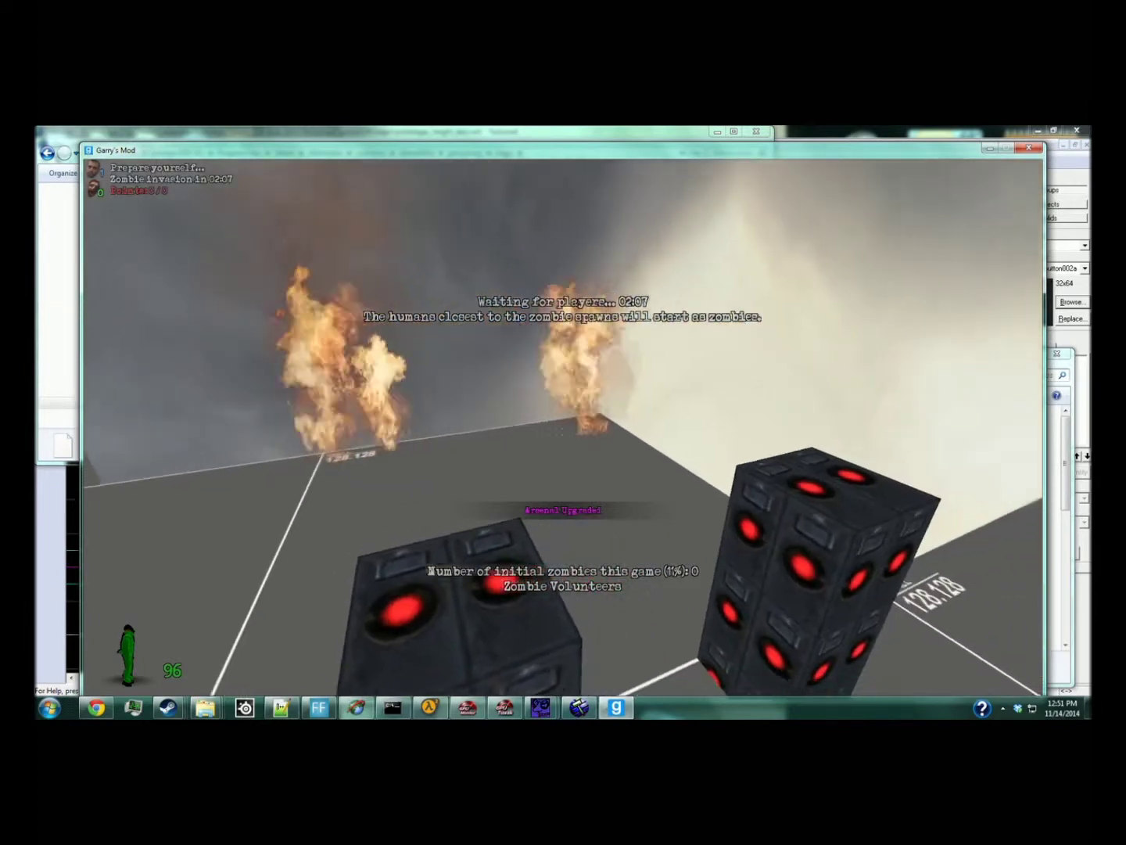
key("w")
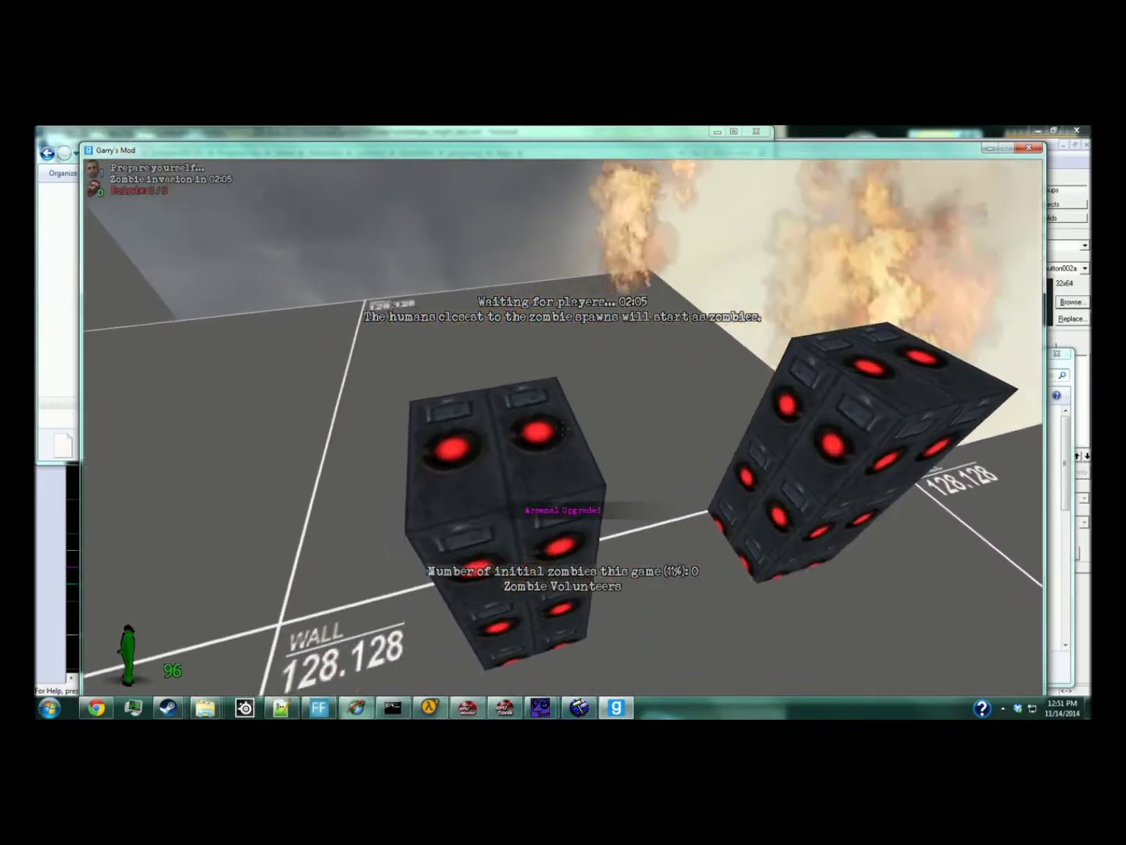
Step: Activate the stop button beside the start button and check how the fire loop responds to the cancel trigger
key("d")
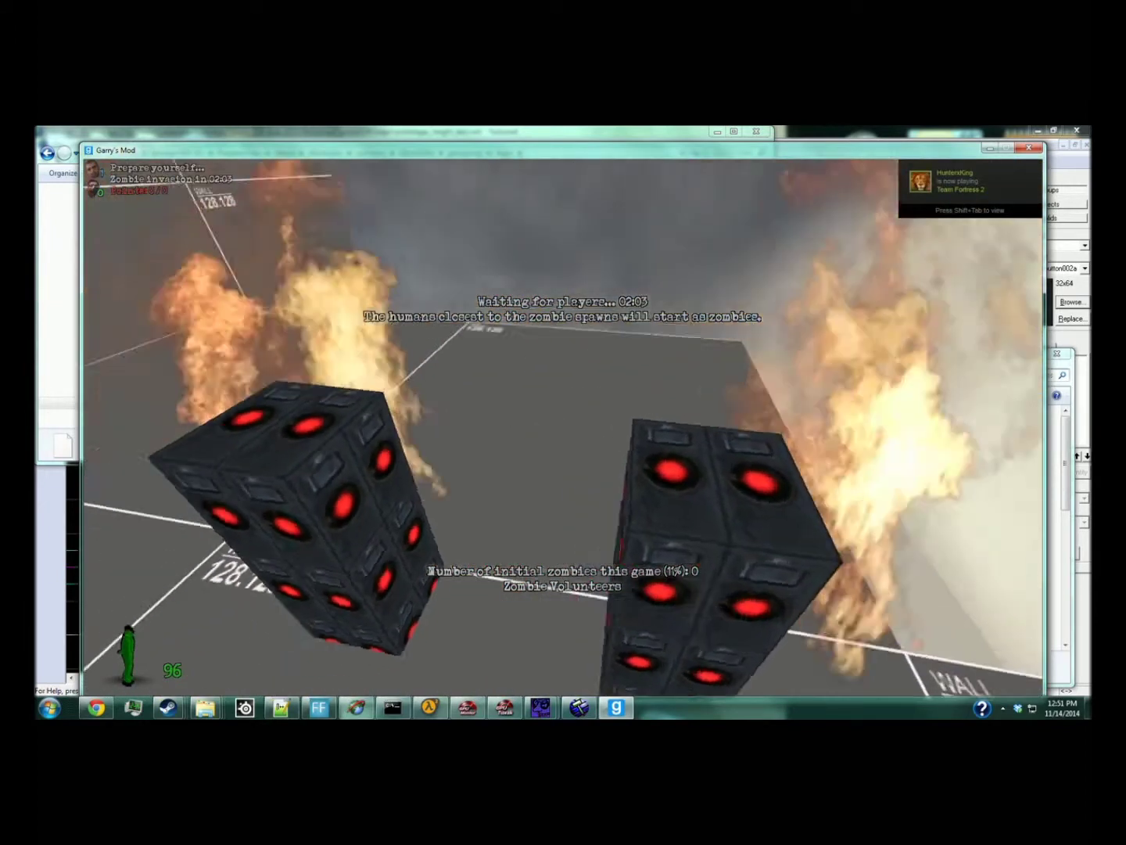
key("w")
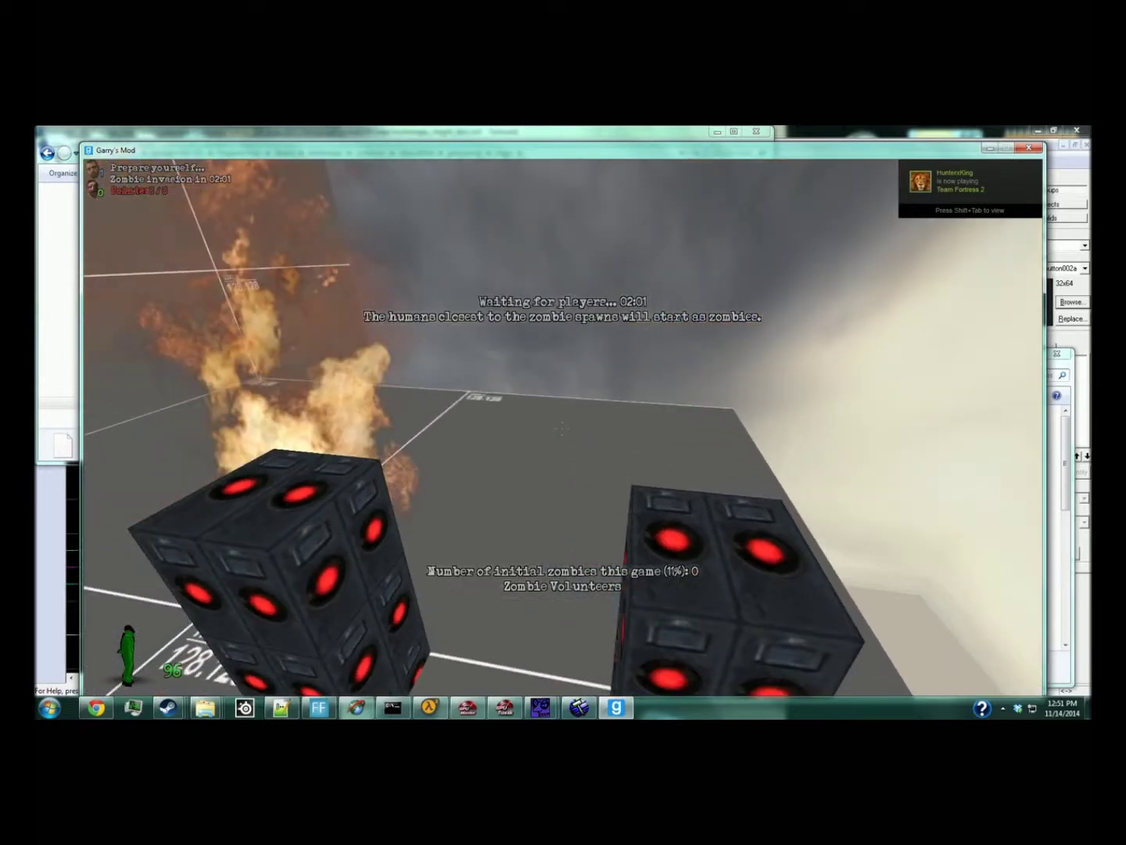
key("a")
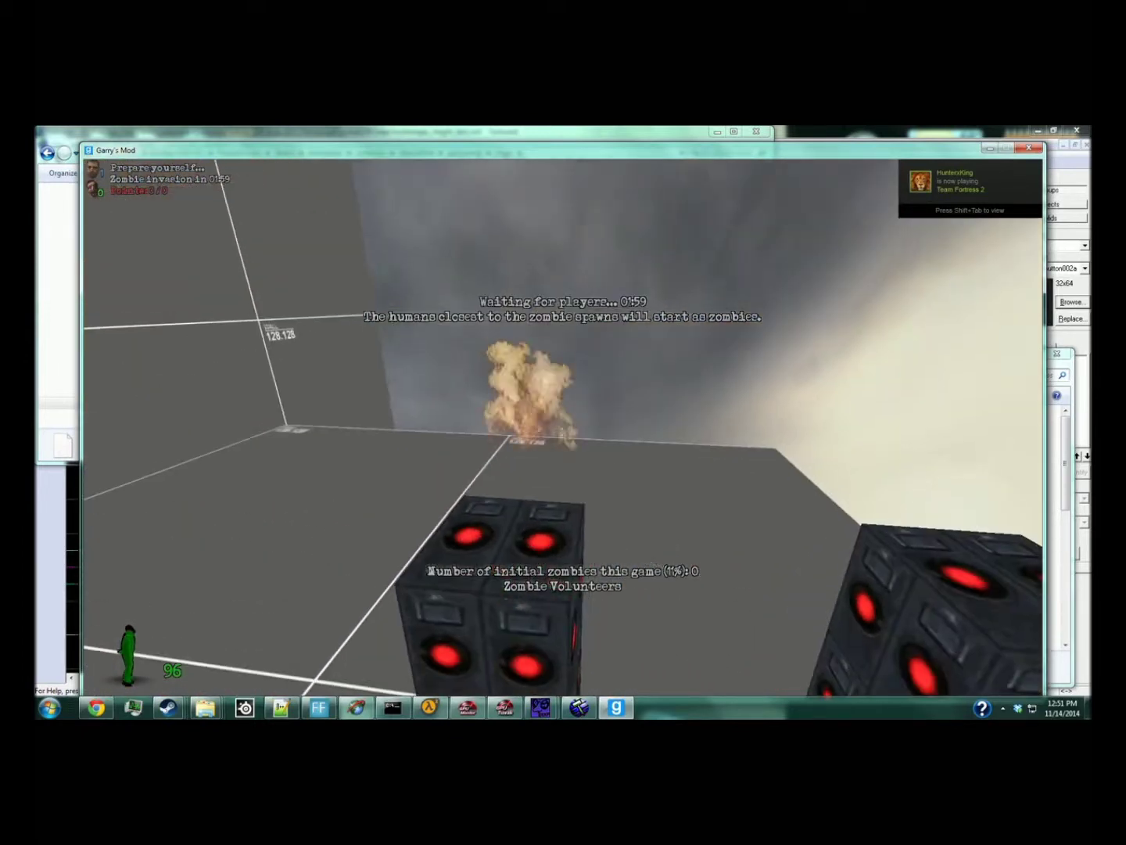
key("d")
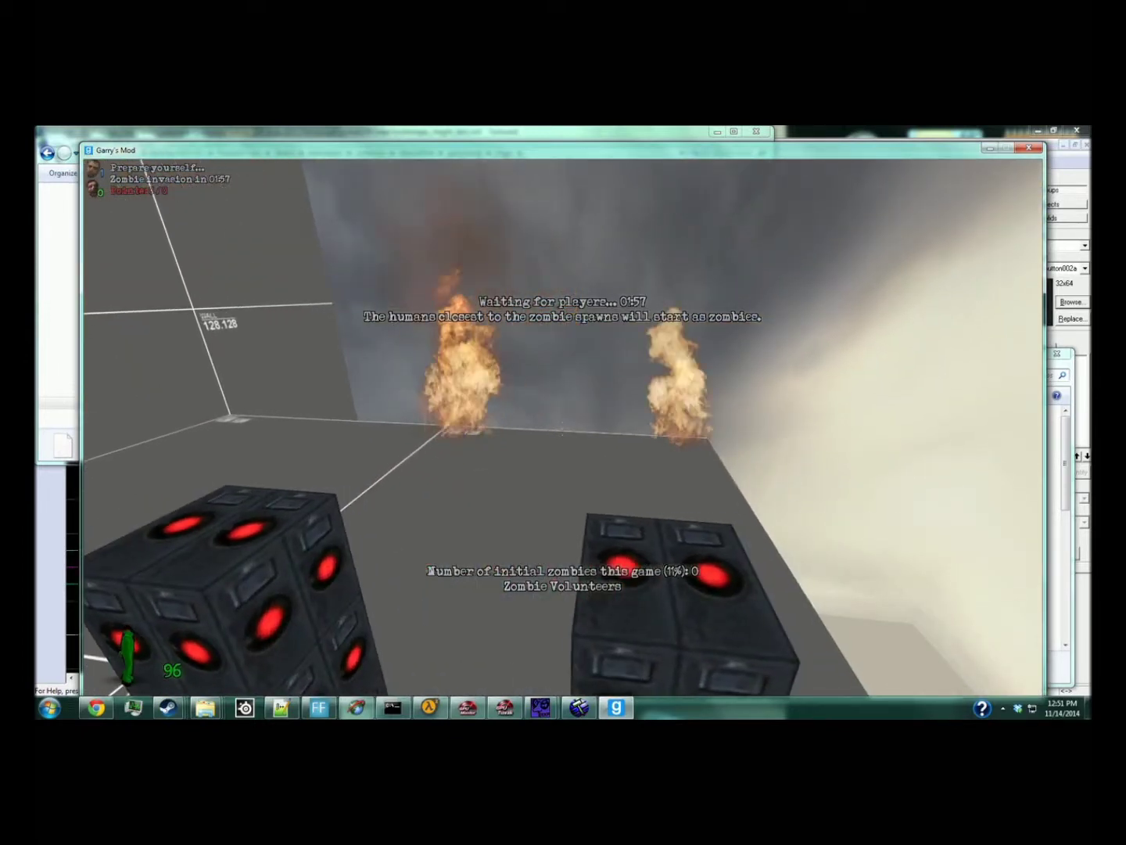
key("w")
key("w")
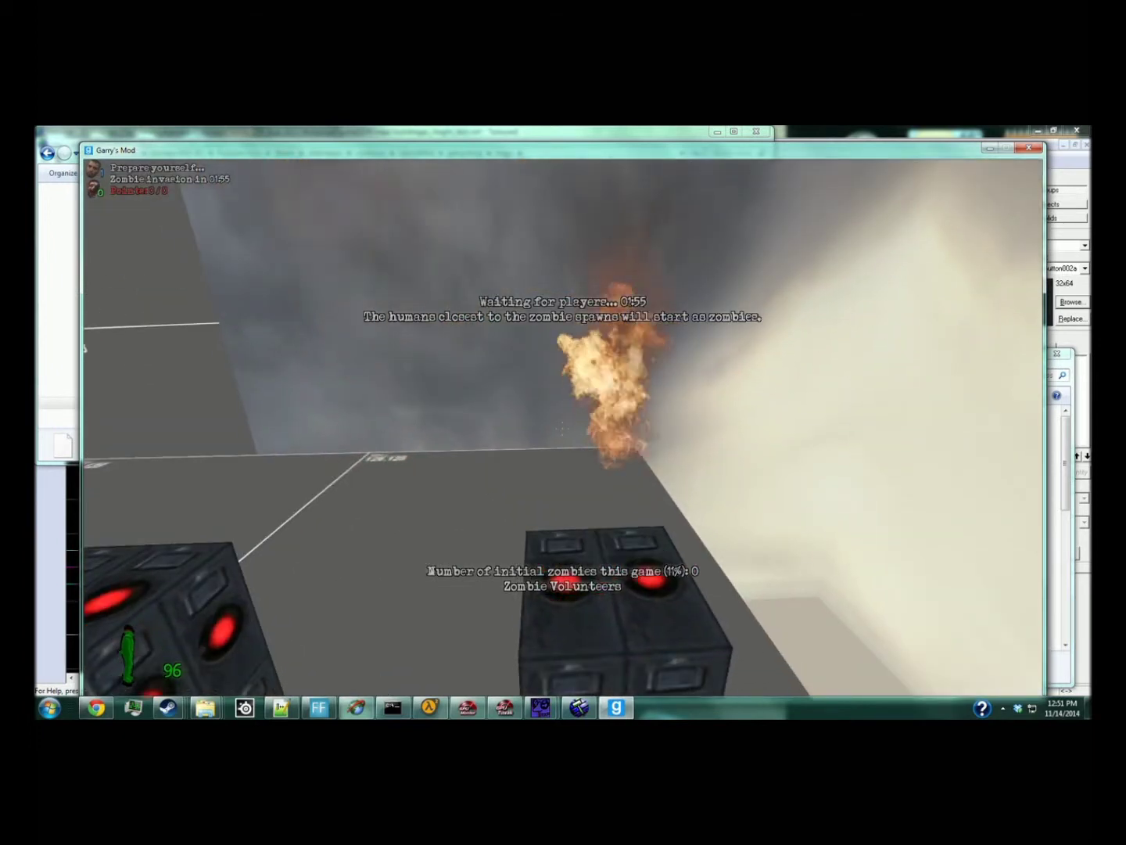
key("a")
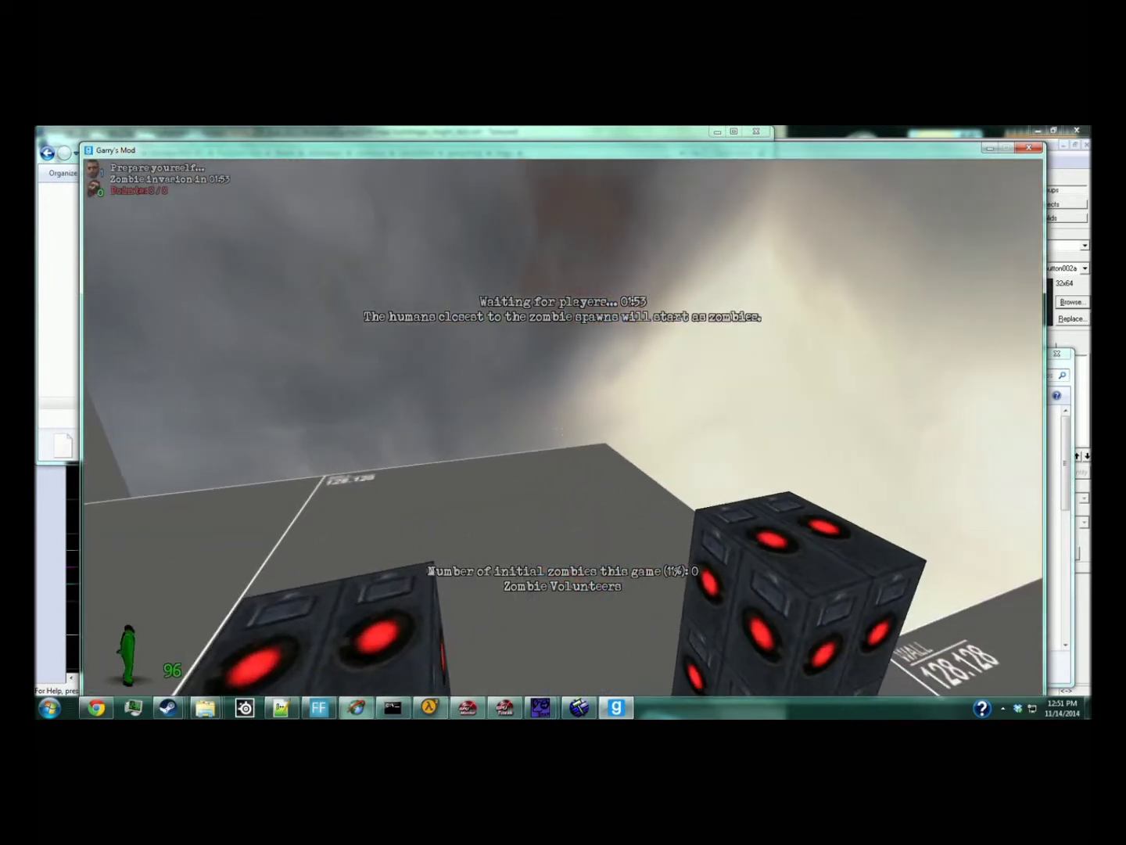
key("d")
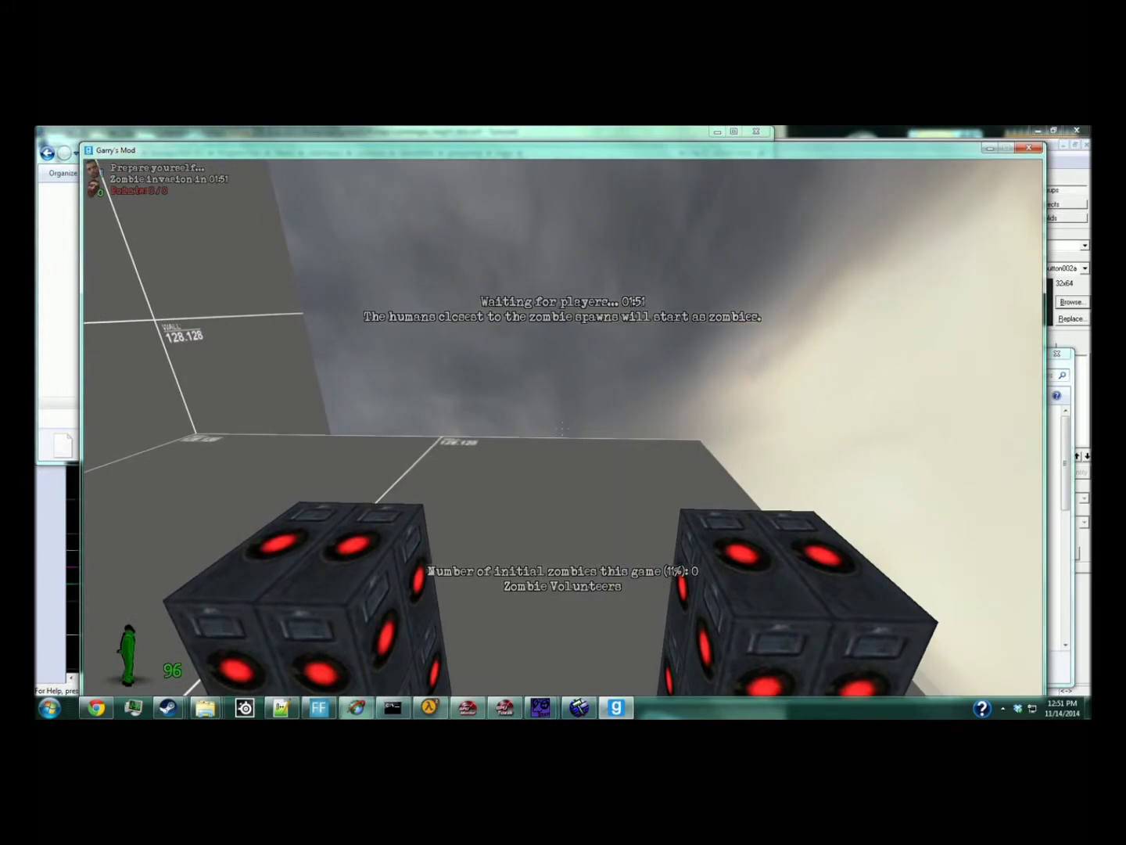
key("w")
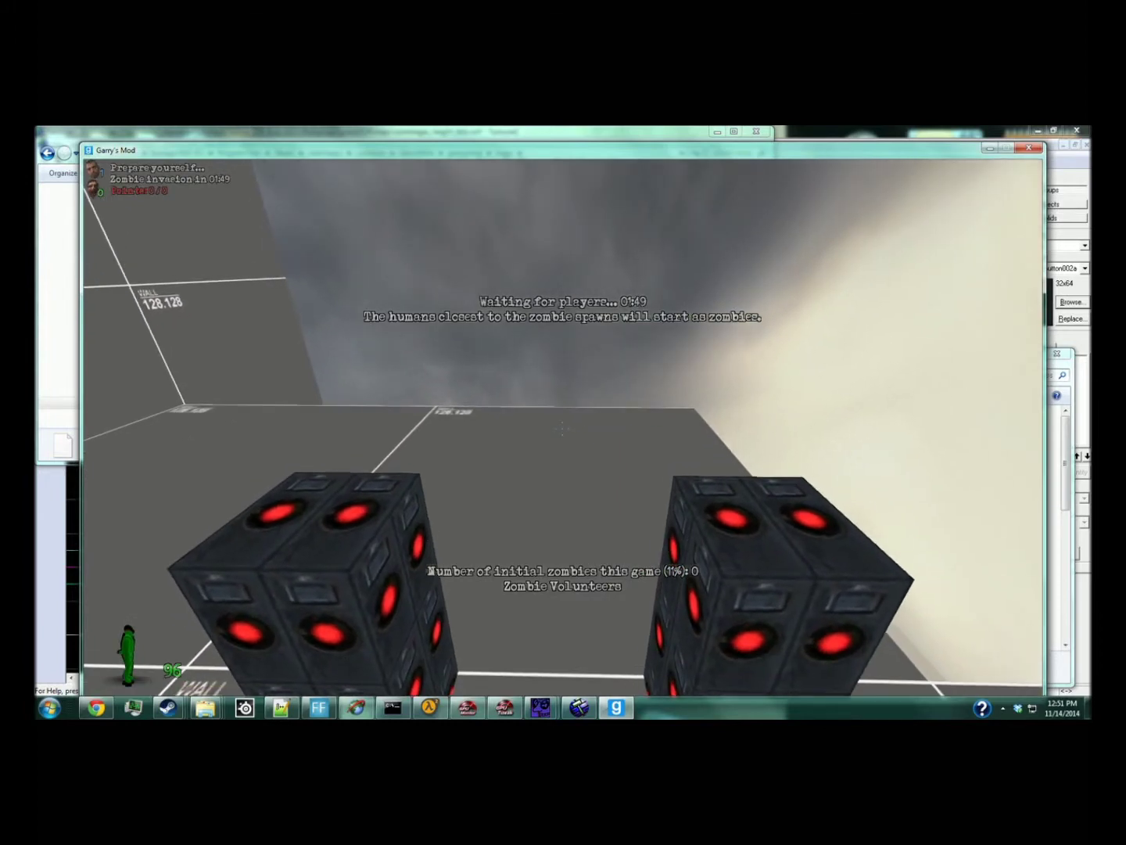